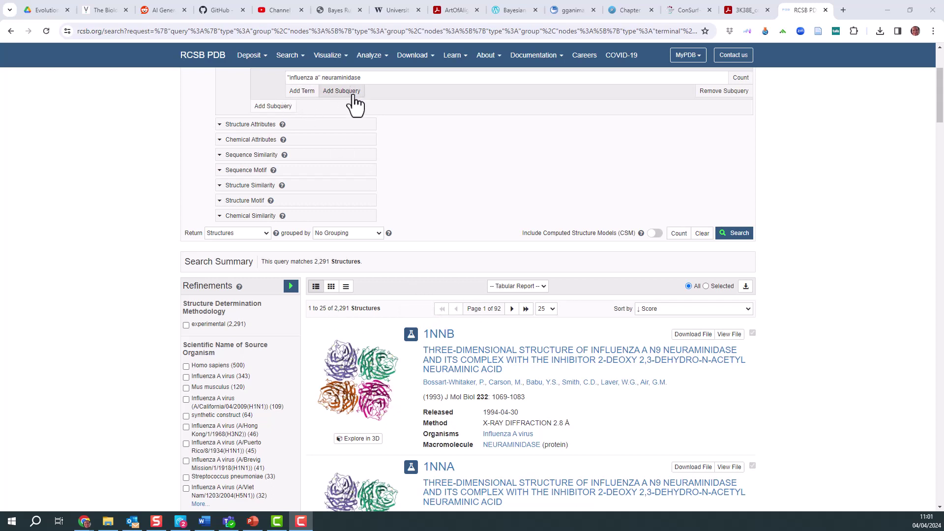
Step: Scroll through the RCSB PDB neuraminidase search results
scroll(552, 335, "down", 2)
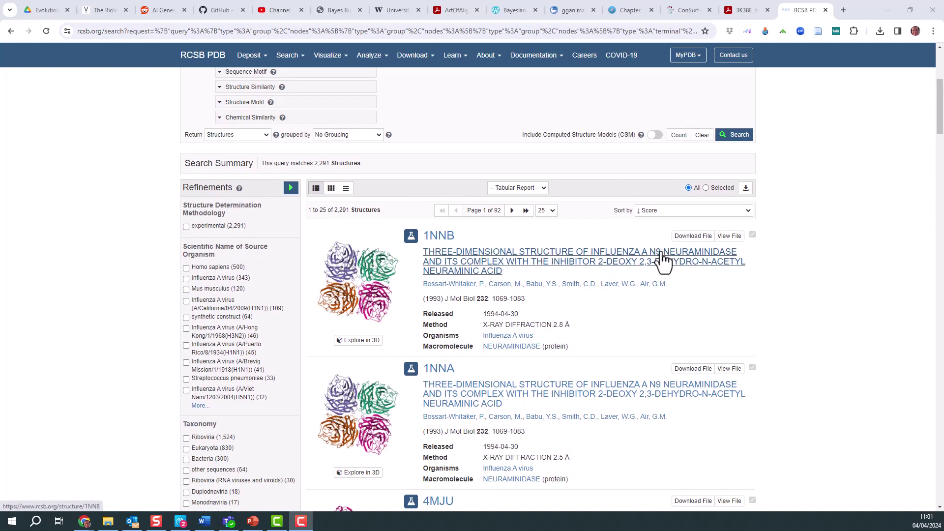
scroll(636, 395, "down", 4)
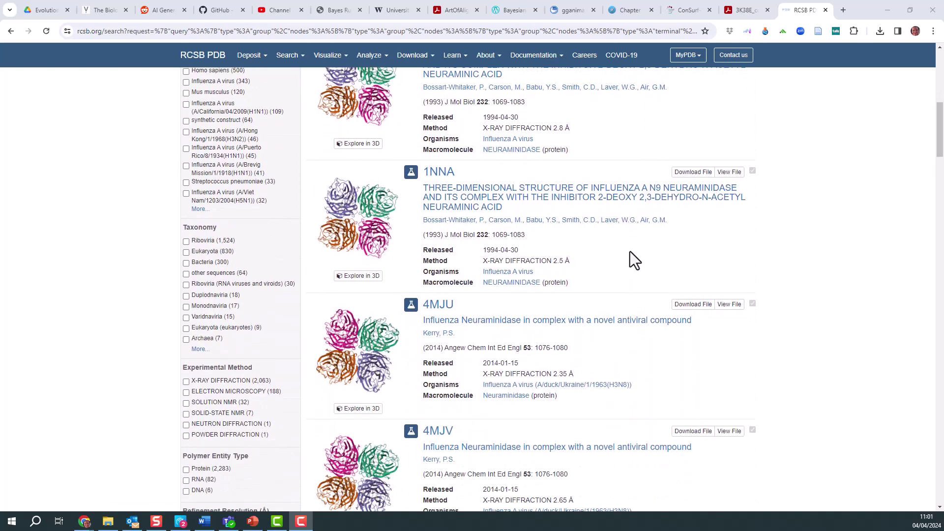
scroll(571, 349, "up", 1)
scroll(571, 349, "down", 2)
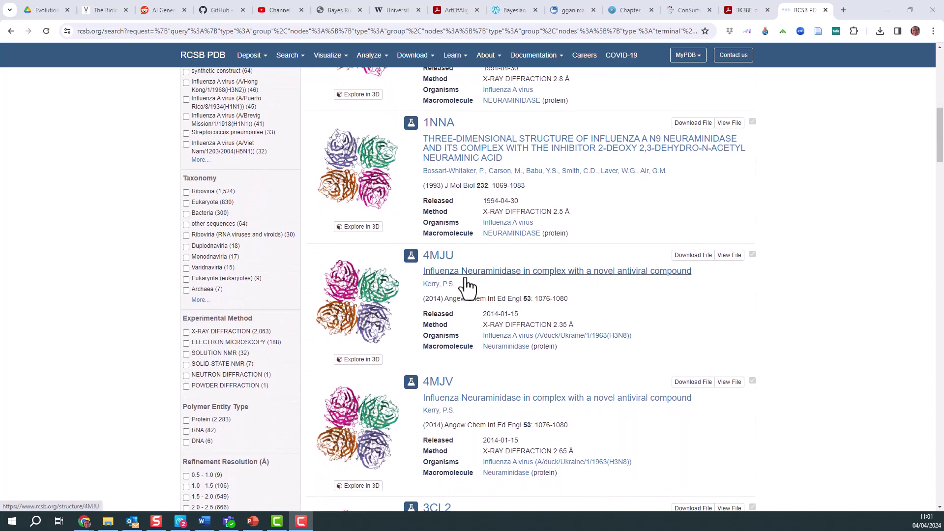
scroll(616, 358, "down", 2)
scroll(578, 358, "down", 1)
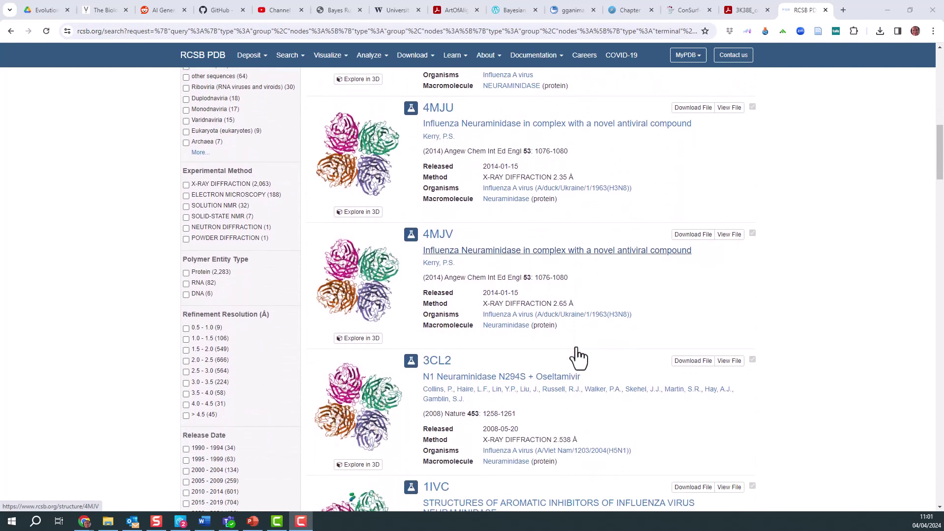
scroll(630, 403, "down", 2)
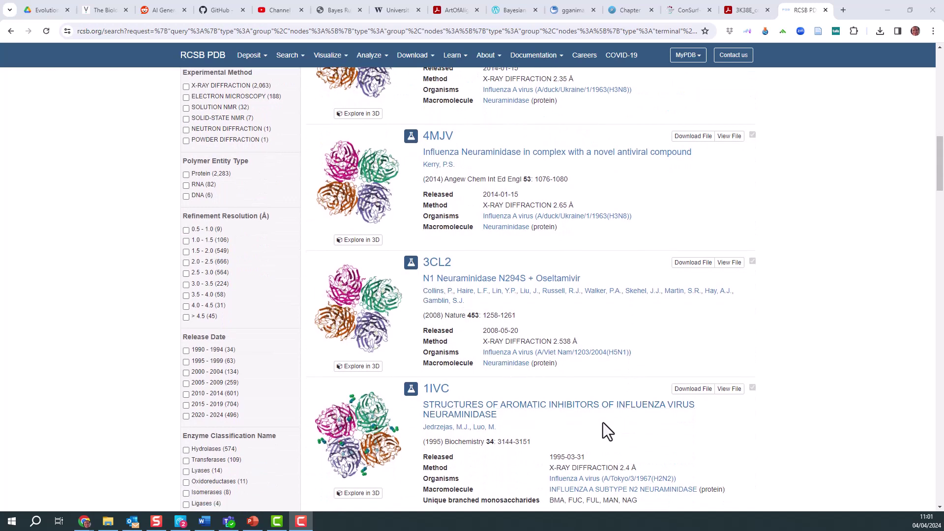
scroll(603, 427, "down", 3)
scroll(605, 418, "down", 3)
scroll(606, 412, "up", 15)
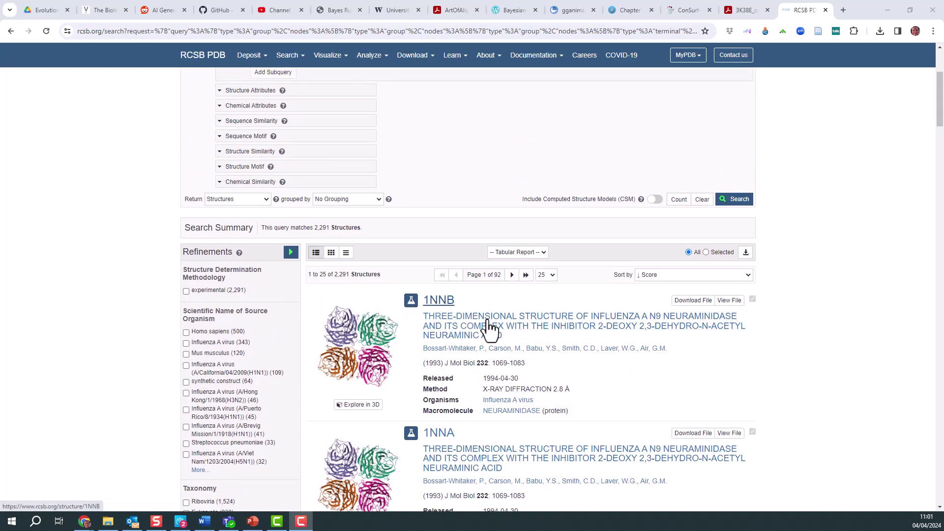
Step: In ConSurf-DB, enter PDB ID 1nnb, select chain A, and apply
left_click(683, 11)
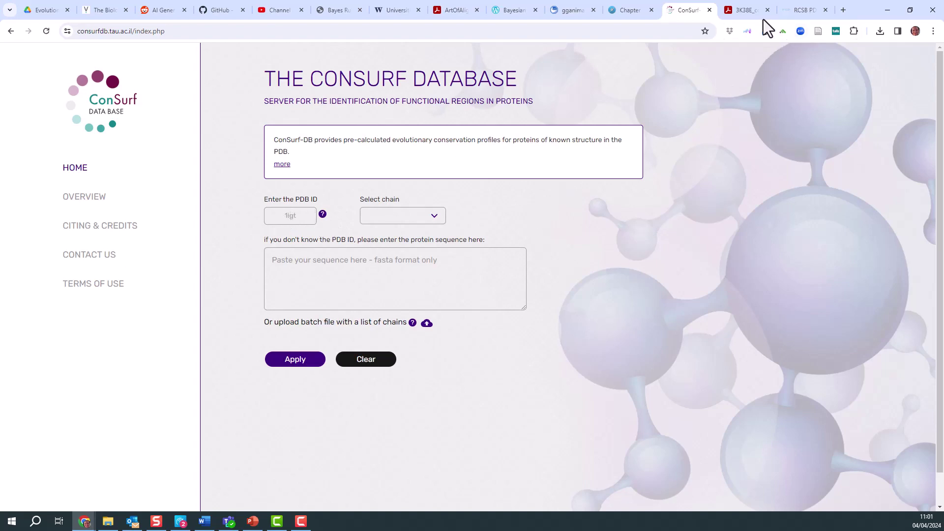
left_click(797, 12)
left_click(681, 13)
left_click(289, 217)
type("1nnb")
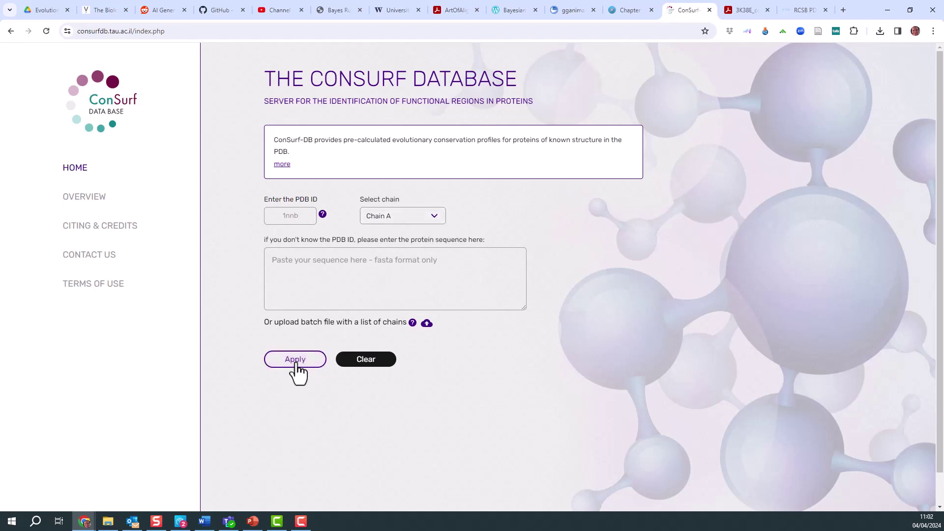
left_click(434, 217)
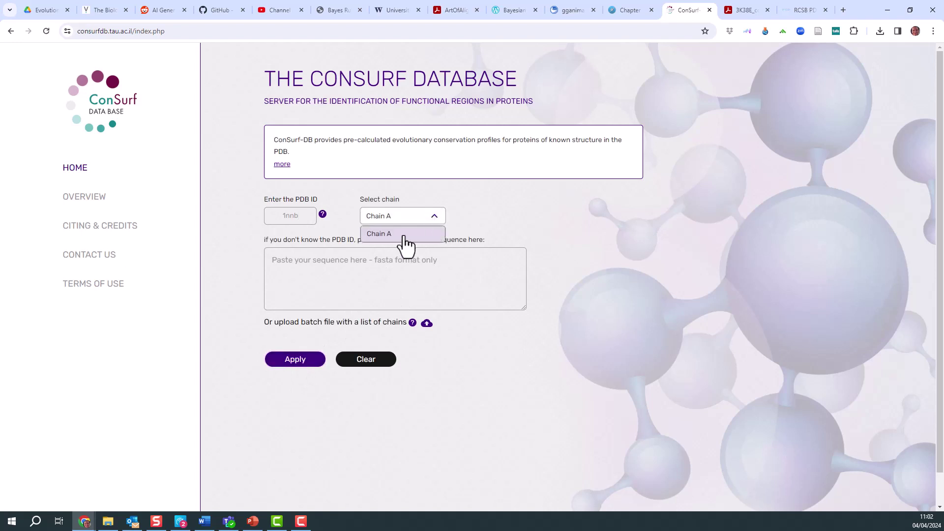
left_click(393, 237)
left_click(296, 364)
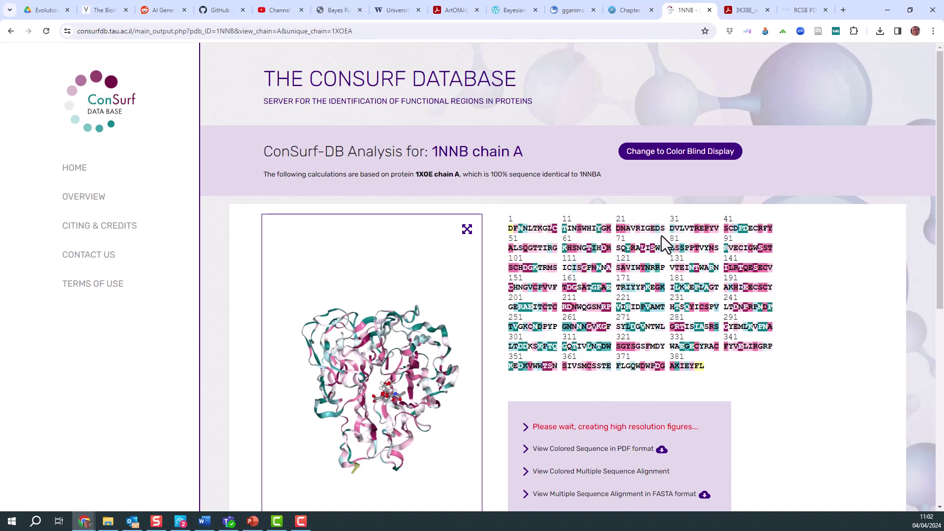
Step: Review the 1NNB chain A results and download 1NNBA_ConSurf_DB_Outputs.zip
scroll(633, 259, "down", 1)
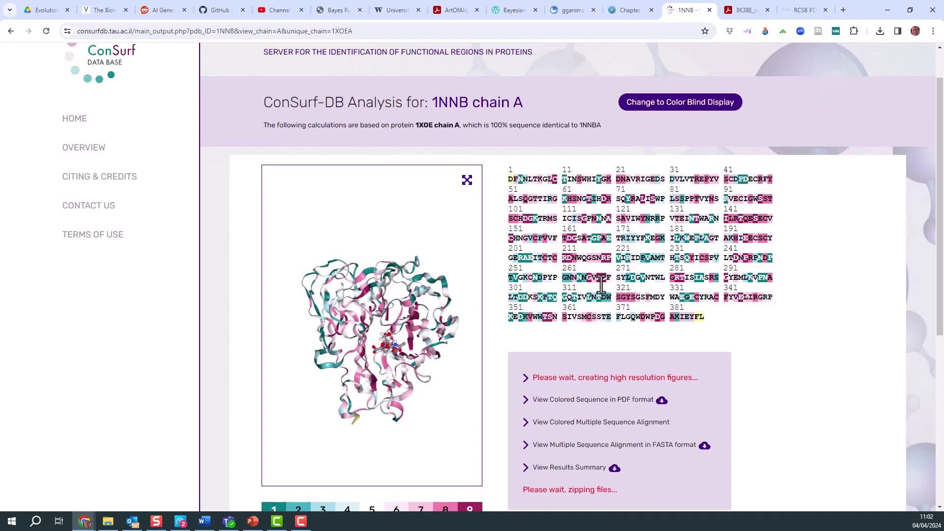
scroll(569, 308, "down", 1)
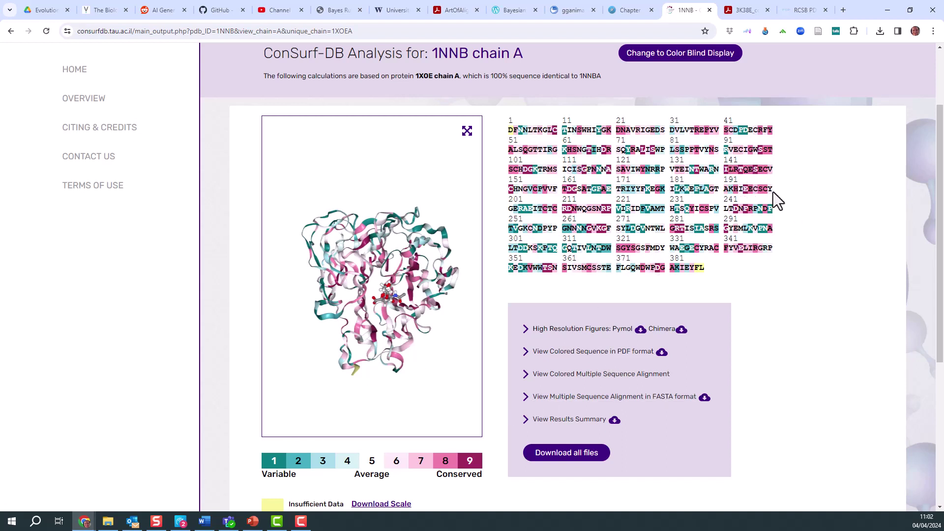
mouse_move(724, 170)
left_mouse_down()
mouse_move(780, 181)
mouse_move(751, 197)
mouse_move(745, 180)
mouse_move(726, 175)
left_mouse_up()
scroll(642, 228, "down", 5)
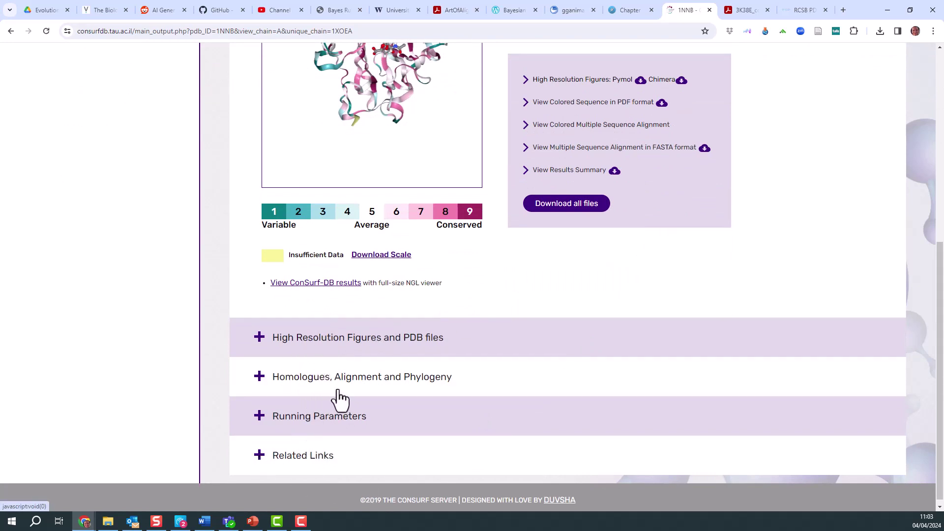
left_click(579, 211)
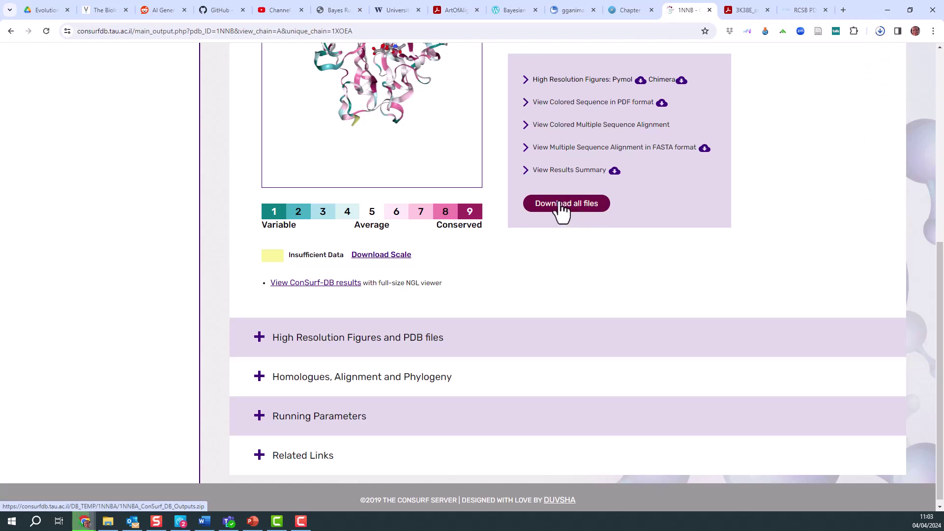
scroll(571, 229, "up", 7)
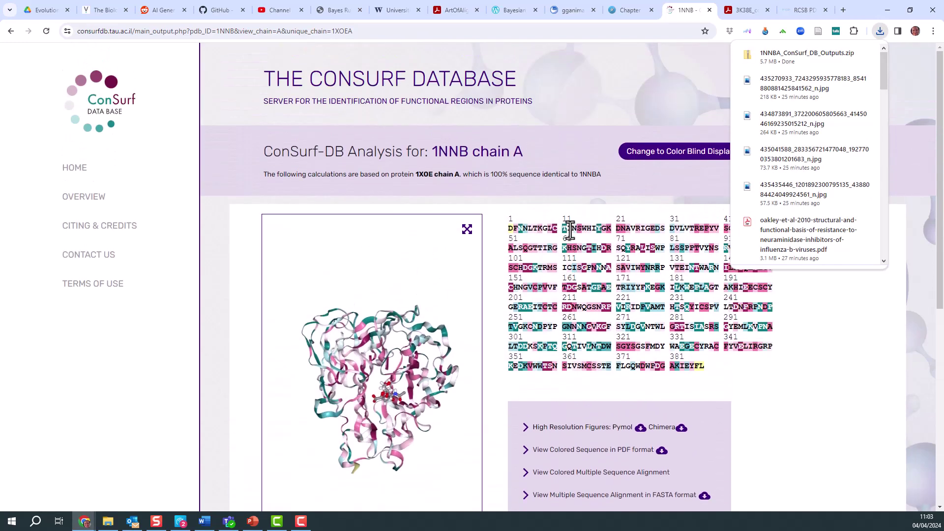
scroll(571, 229, "down", 1)
scroll(506, 206, "up", 1)
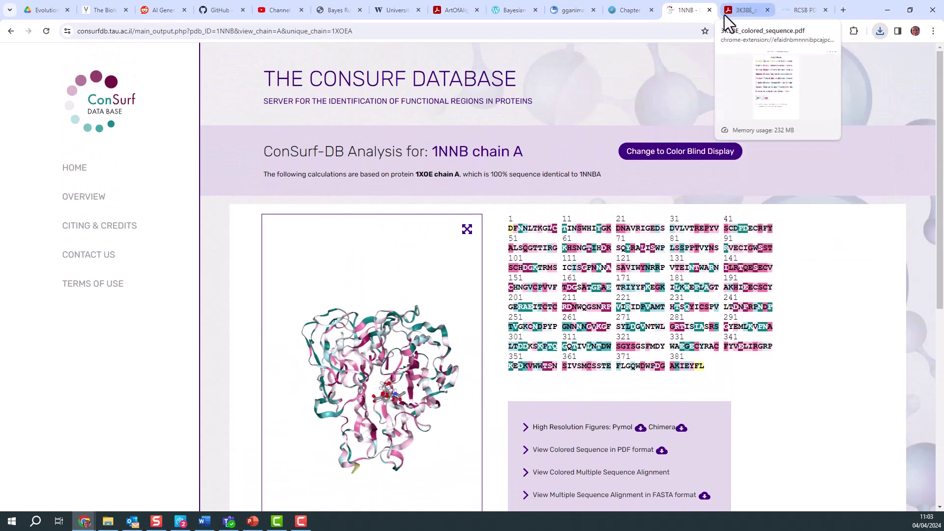
Step: Search Google for 'consurf', open the ConSurf server, then go back to the PDB results
left_click(844, 10)
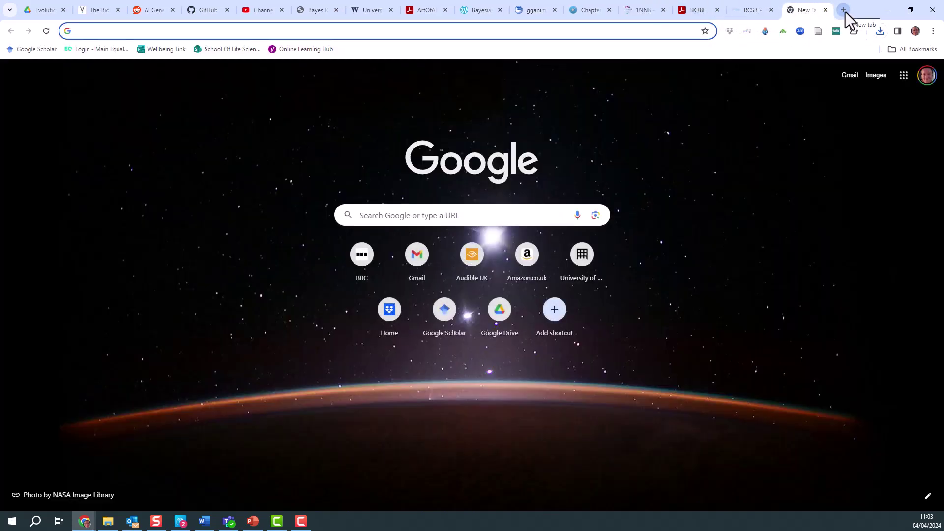
type("consurf")
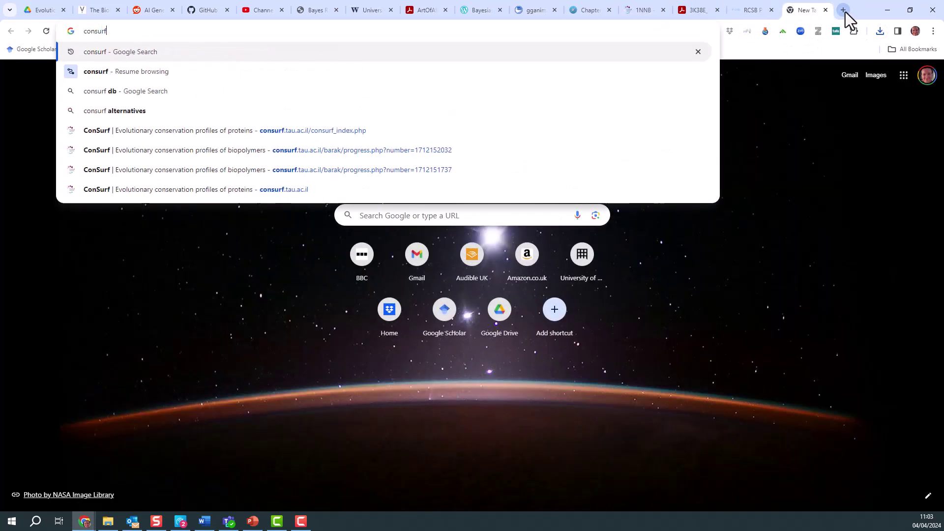
key("Return")
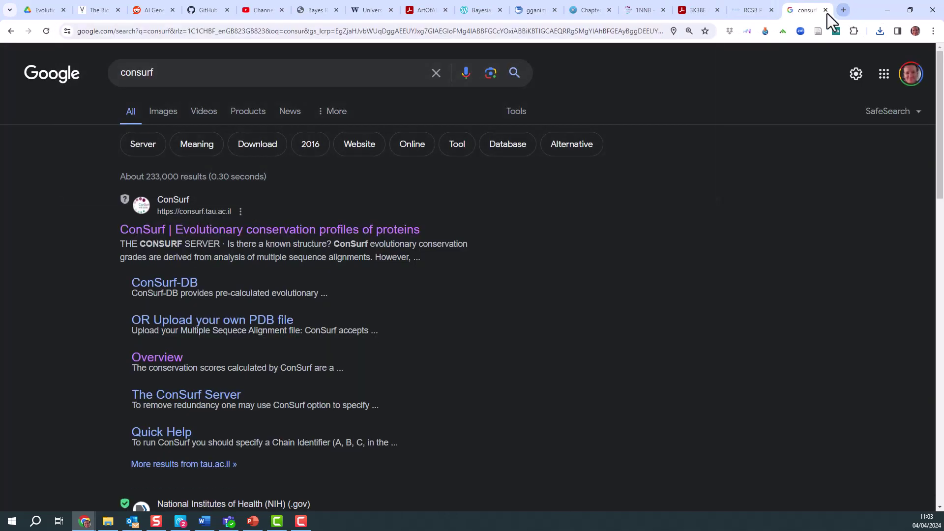
left_click(270, 232)
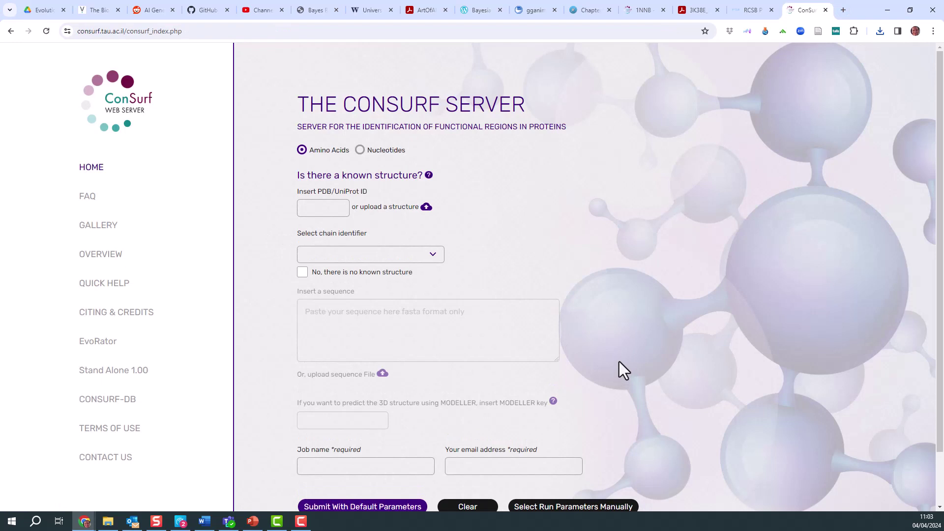
scroll(619, 362, "down", 1)
scroll(619, 365, "up", 1)
left_click(749, 11)
scroll(698, 284, "down", 2)
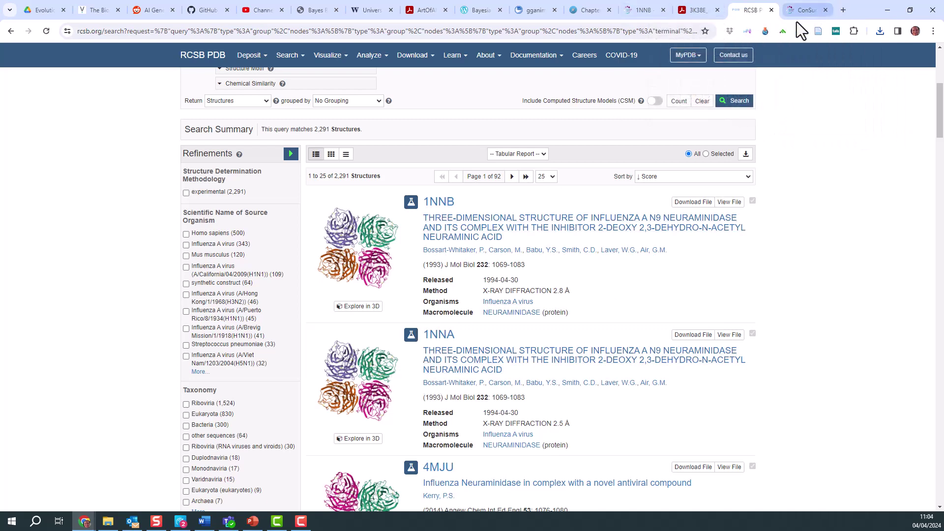
Step: Enter 1nna on the ConSurf server and open its pre-calculated chain A analysis
left_click(804, 11)
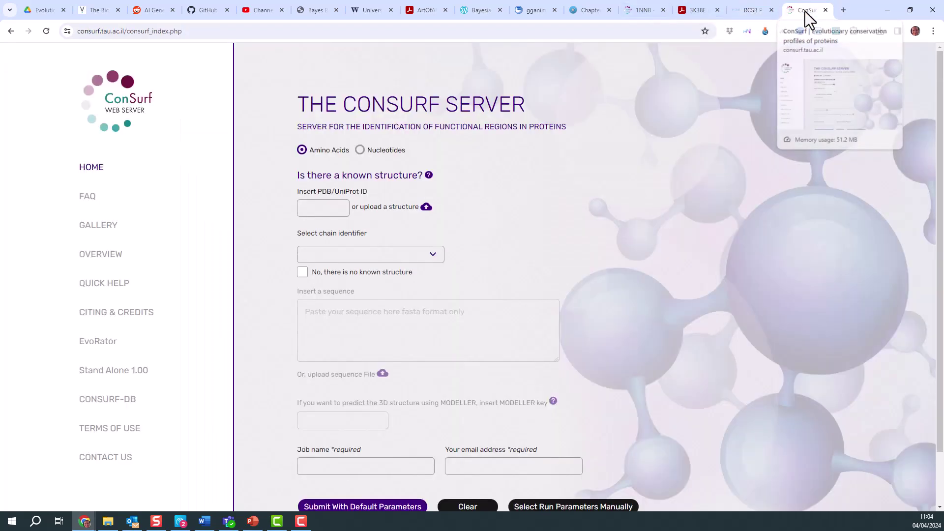
left_click(313, 208)
type("1nna")
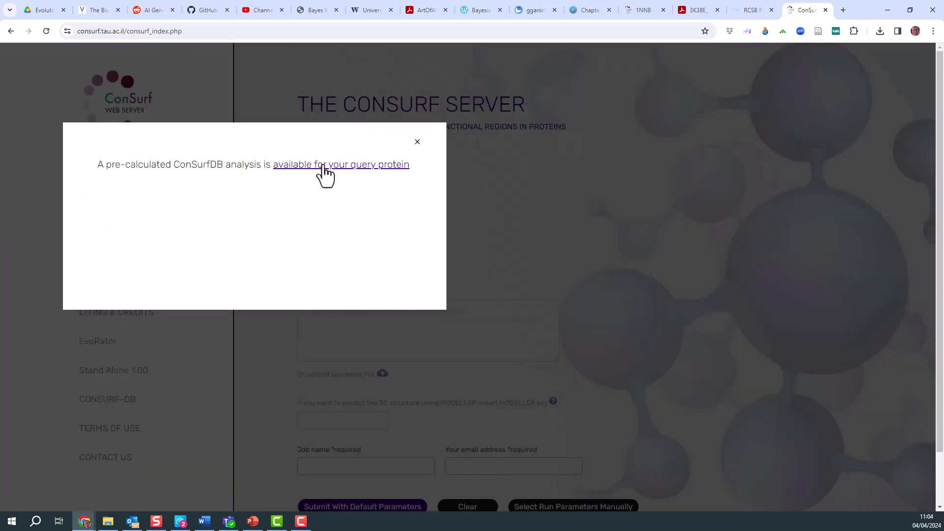
left_click(323, 166)
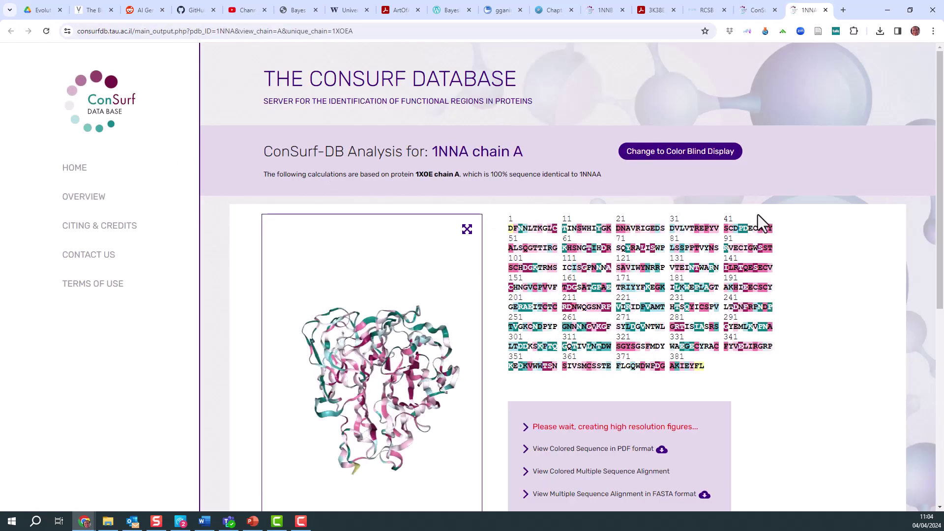
left_click(758, 11)
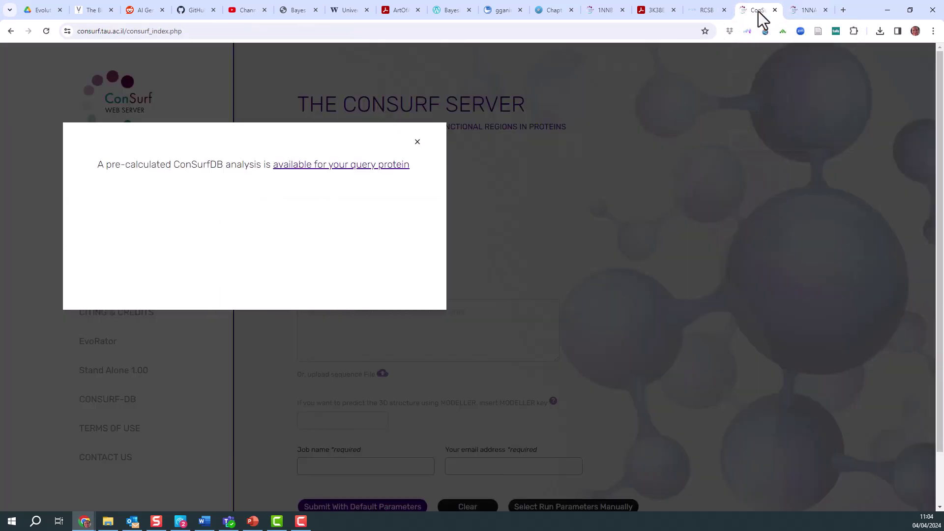
left_click(417, 142)
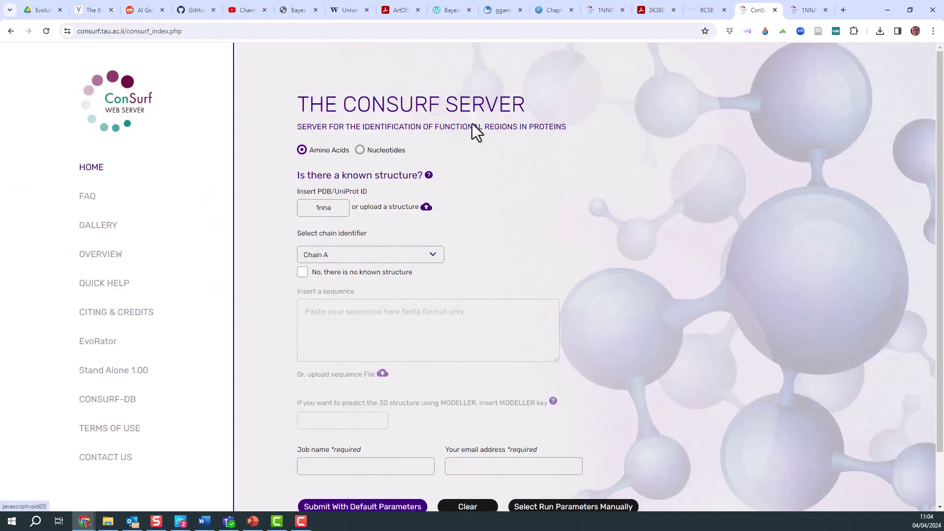
left_click(605, 11)
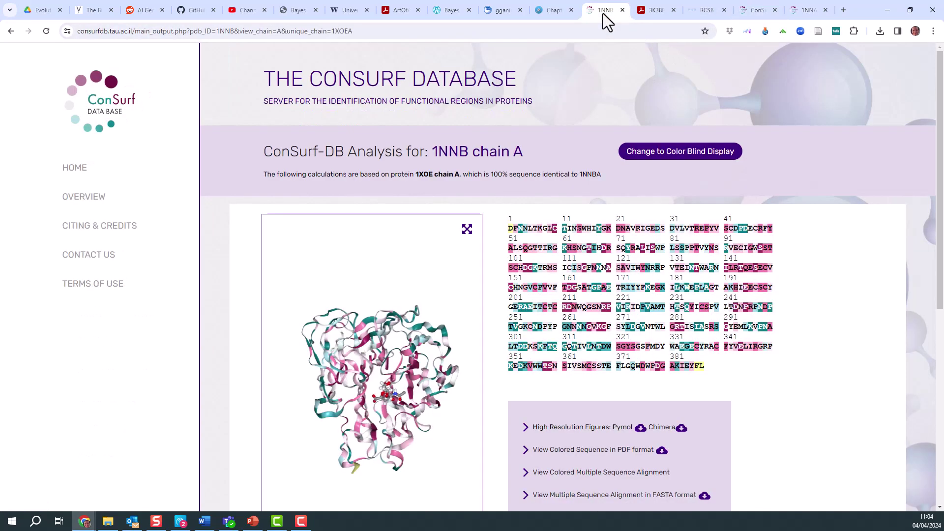
left_click(805, 11)
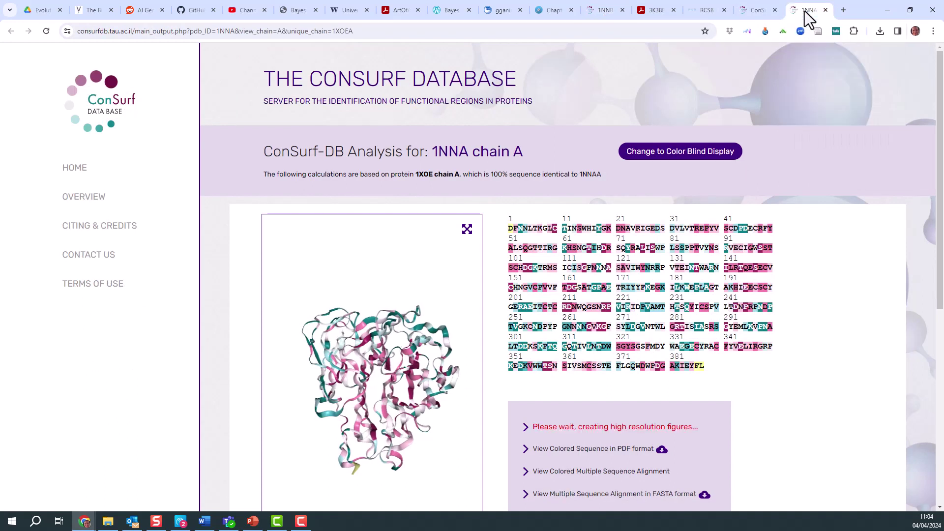
left_click(603, 13)
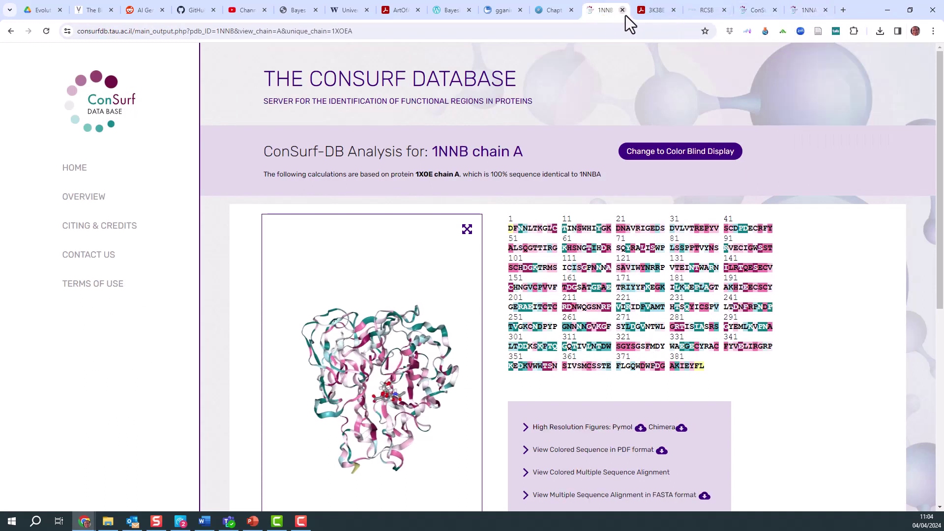
left_click(812, 14)
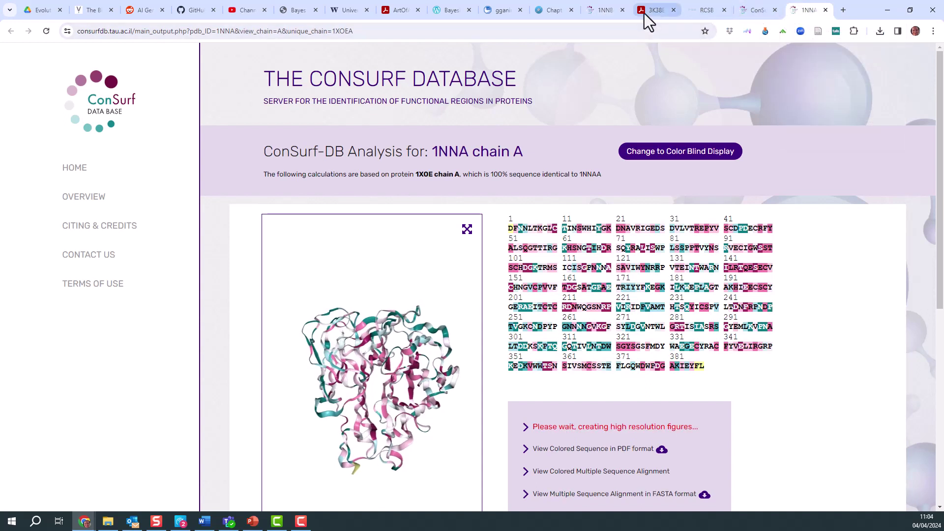
left_click(605, 13)
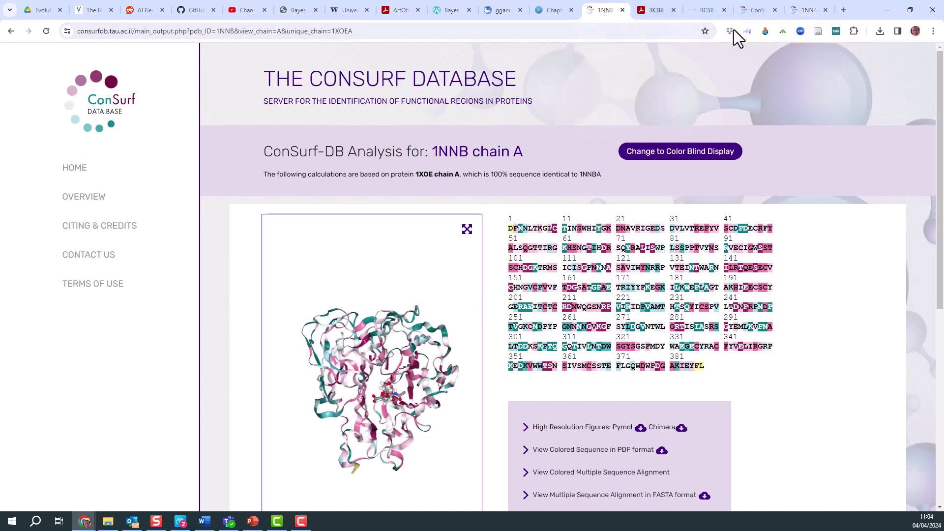
left_click(806, 17)
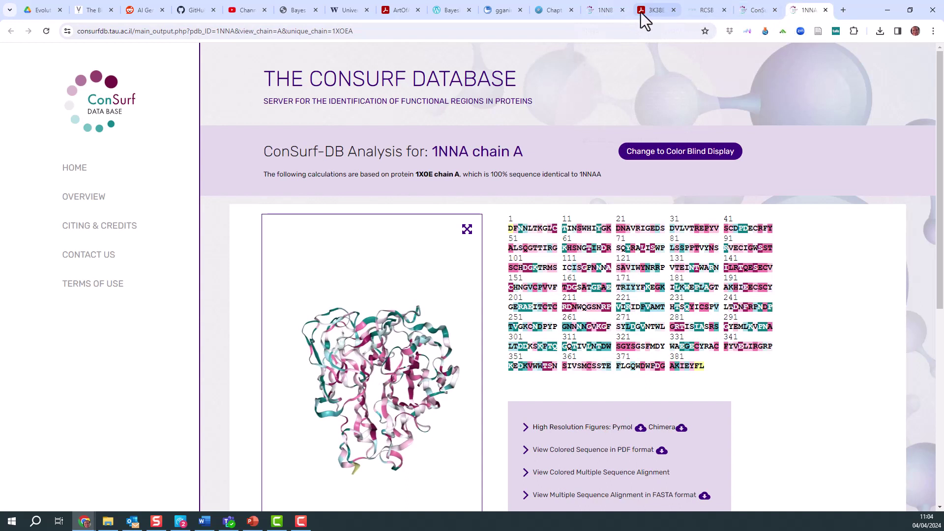
left_click(604, 13)
left_click(804, 13)
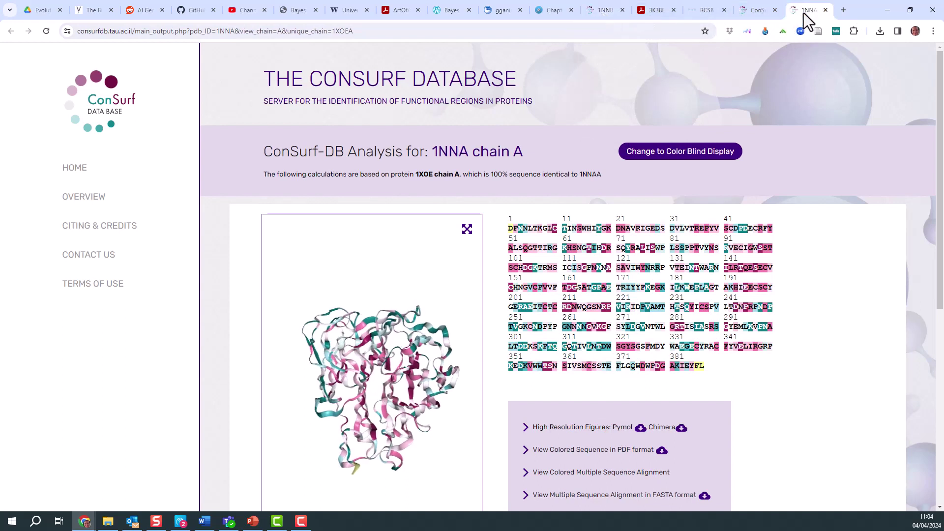
left_click(611, 10)
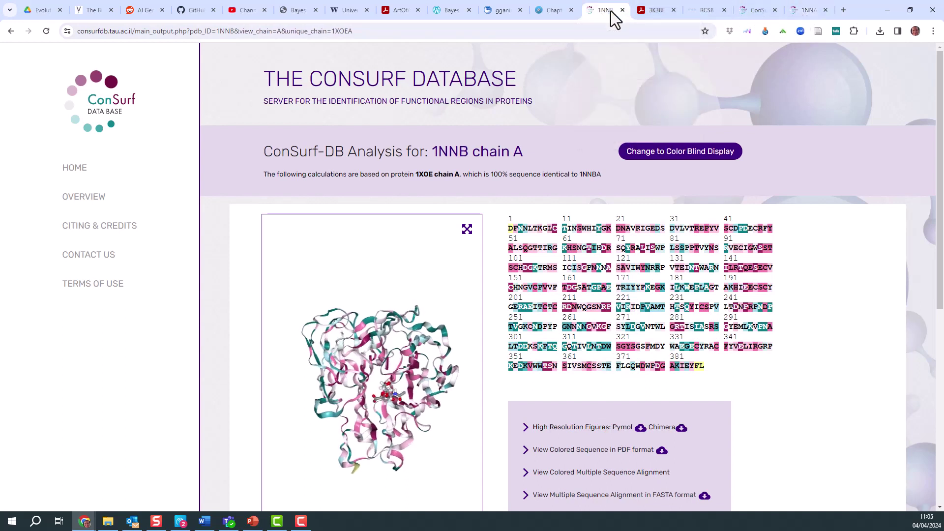
left_click(808, 10)
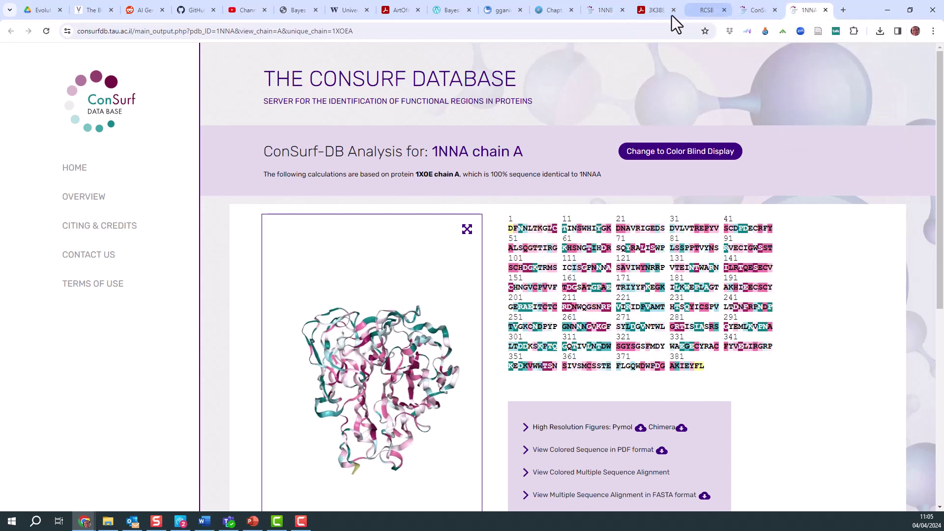
left_click(603, 13)
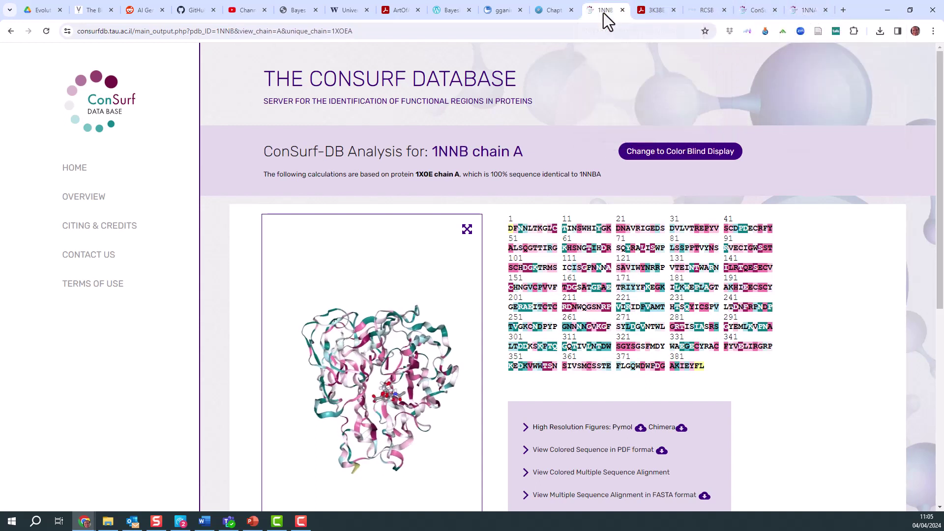
left_click(813, 12)
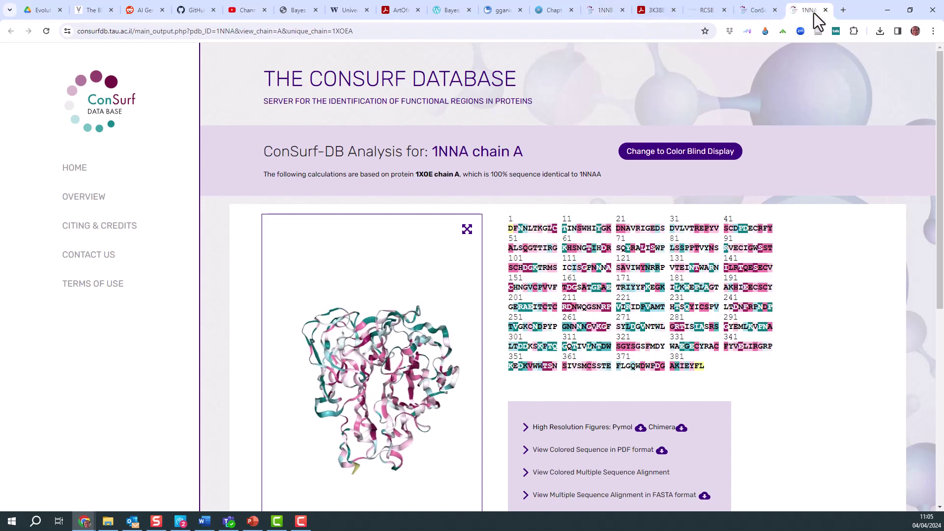
scroll(715, 249, "down", 3)
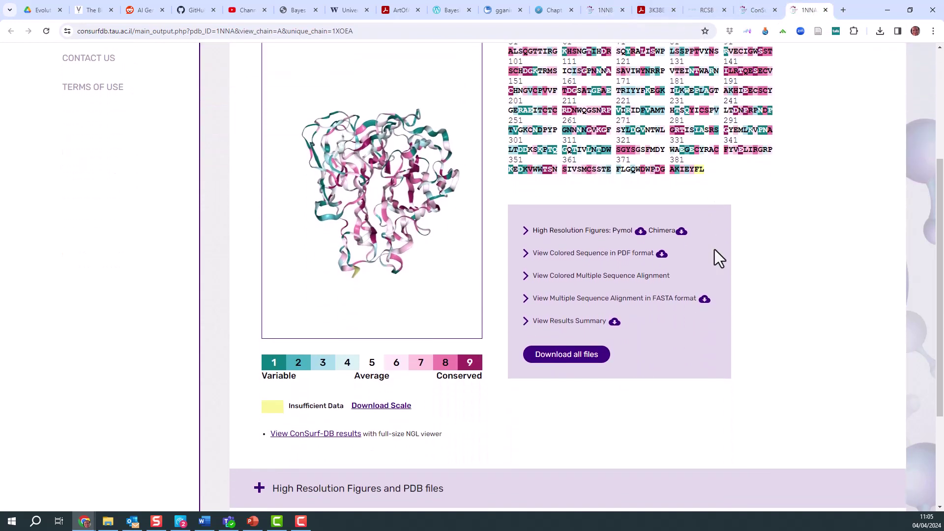
scroll(715, 250, "up", 2)
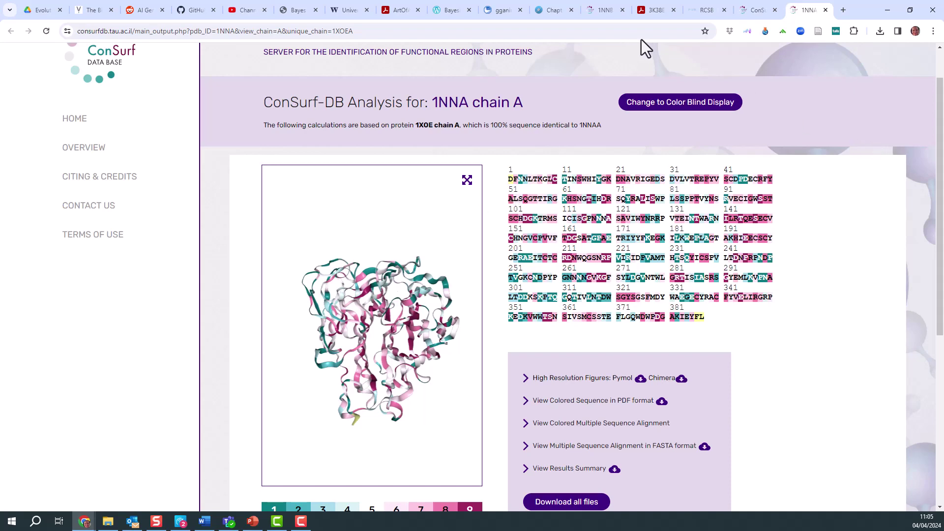
left_click(592, 12)
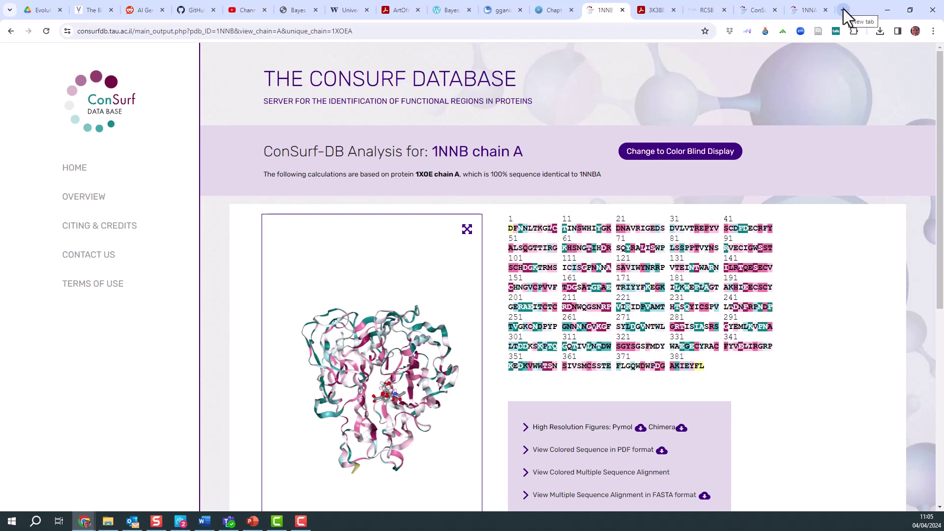
Step: Set the ConSurf job to Nucleotides with no known structure, and bring up 2024_02_12_GISAID_NA_DNA.fas in Notepad++
left_click(757, 13)
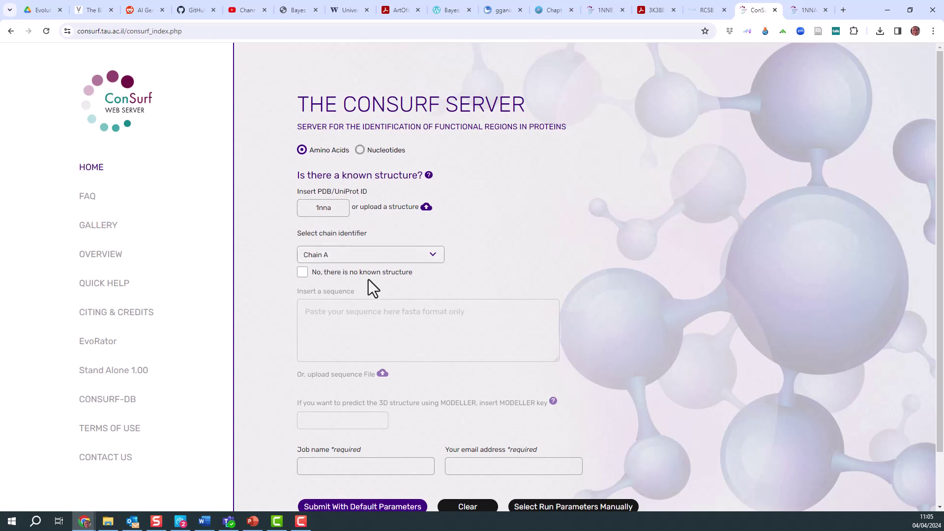
left_click(299, 275)
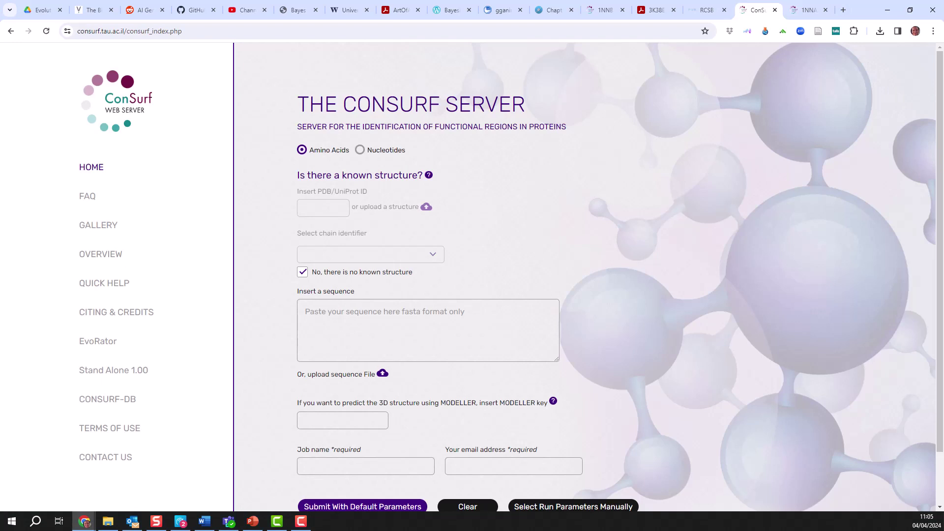
left_click(108, 521)
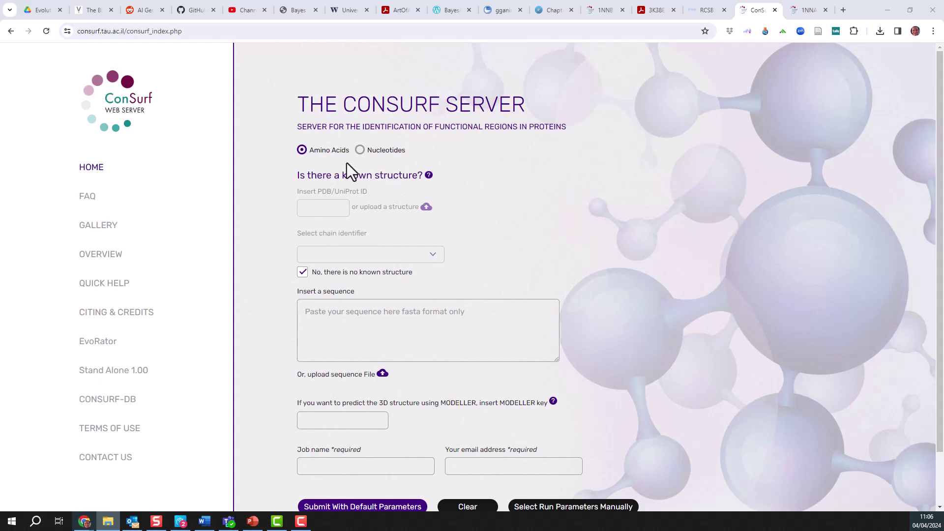
left_click(359, 151)
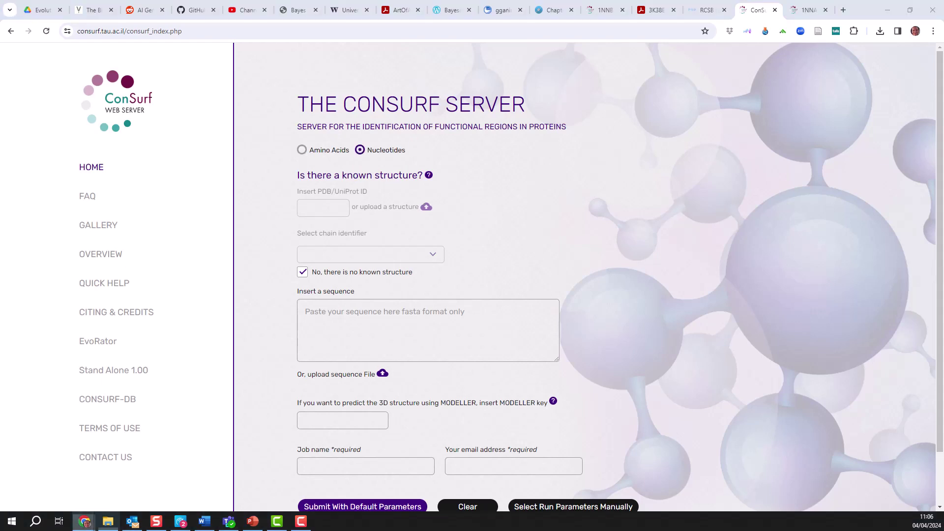
left_click(107, 522)
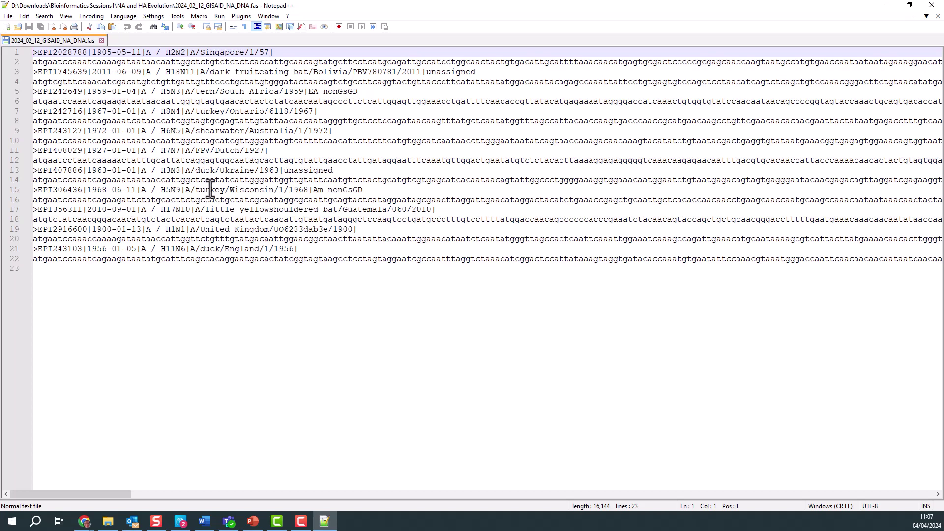
Step: Select the H5N9 A/turkey/Wisconsin/1/1968 header and sequence lines
left_click(29, 190)
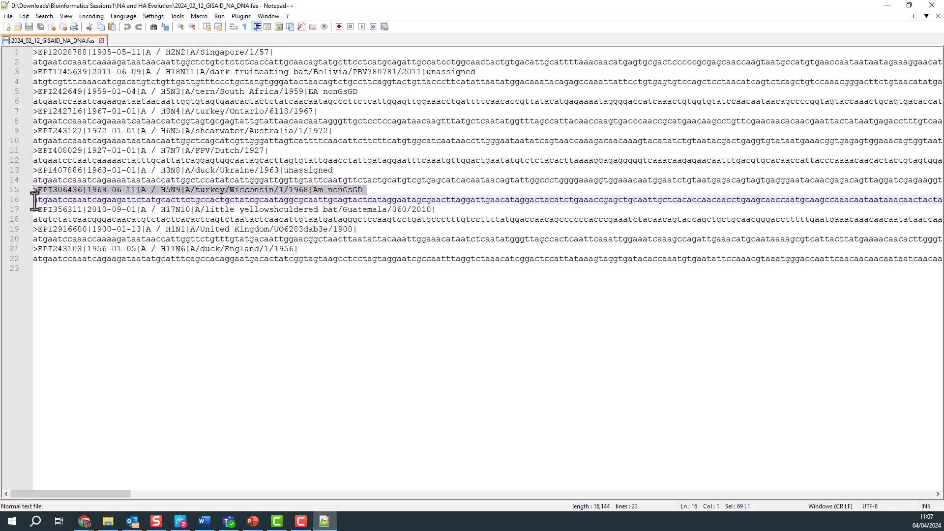
left_click_drag(34, 200, 31, 212)
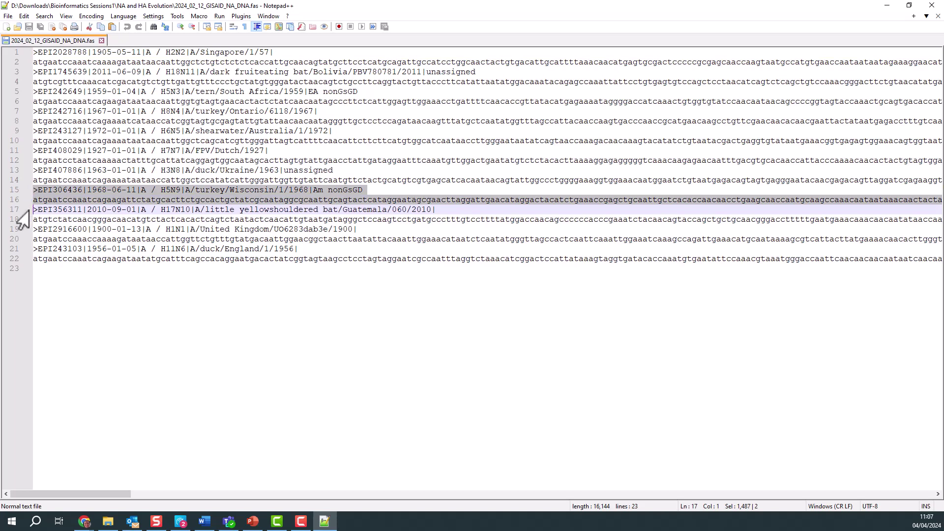
Step: Paste the H5N9 nucleotide record into the ConSurf sequence box
left_click(875, 7)
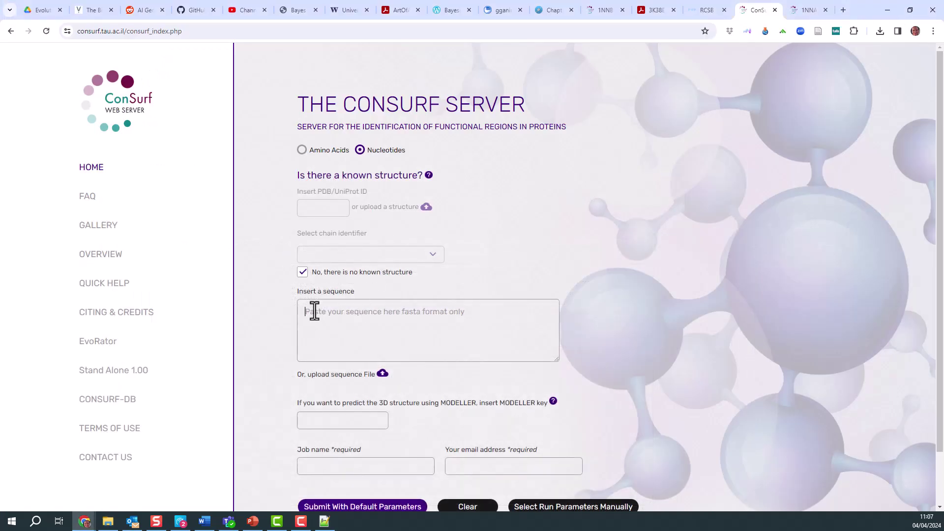
key("ctrl+v")
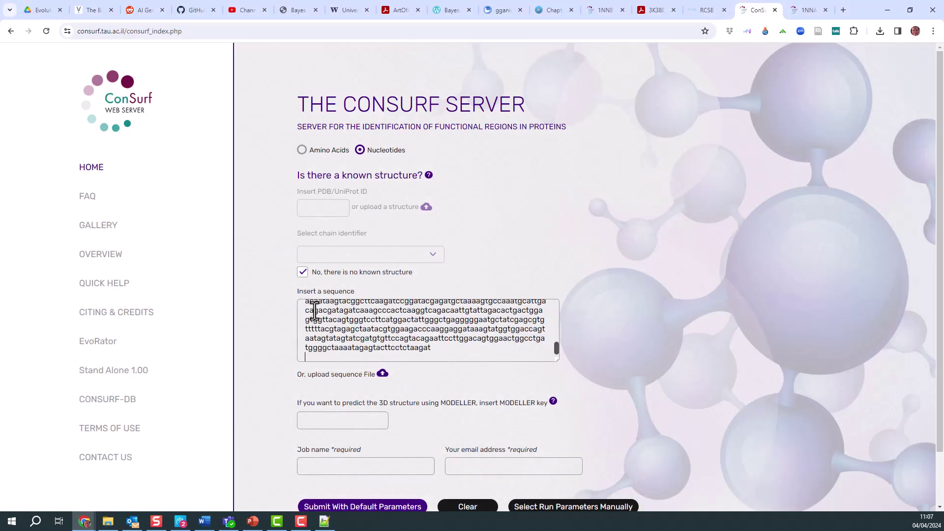
left_click_drag(556, 351, 557, 304)
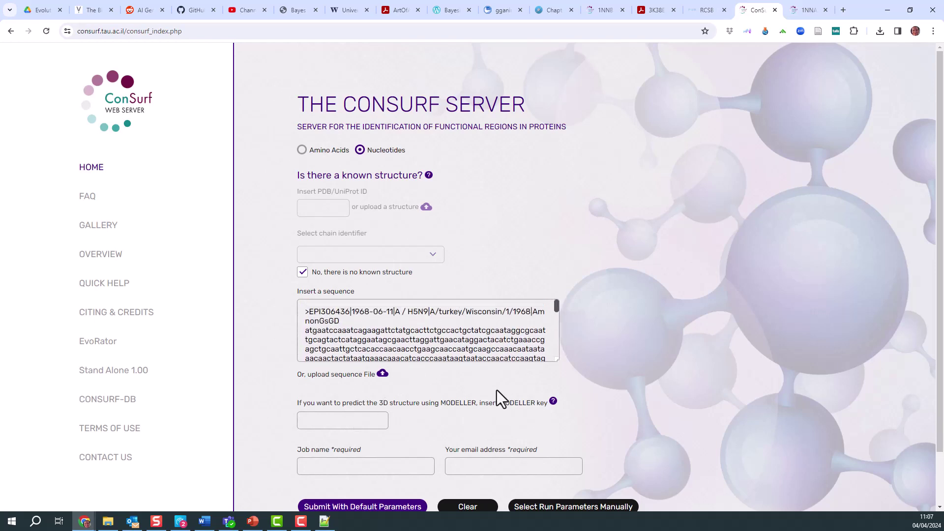
scroll(497, 390, "down", 1)
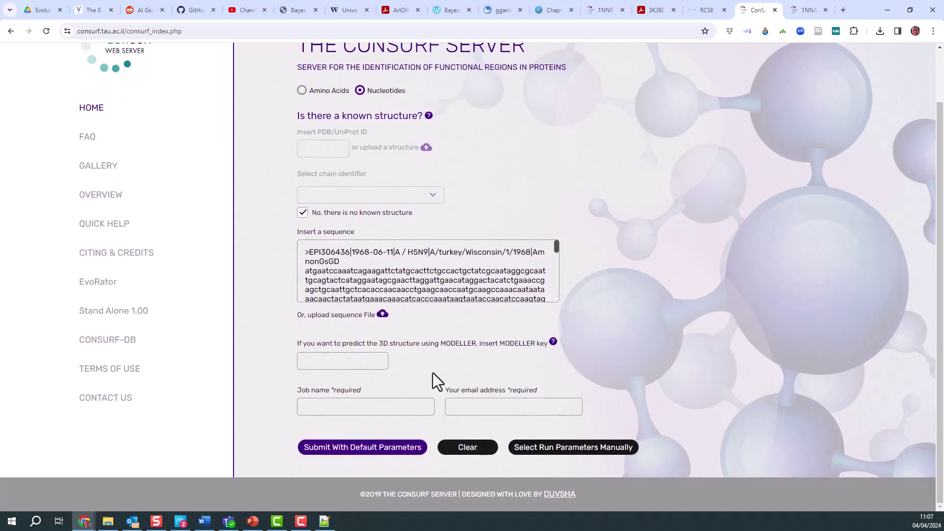
Step: Name the job NeuraminidaseN9, fill in the contact e-mail, and submit with defaults
left_click(323, 407)
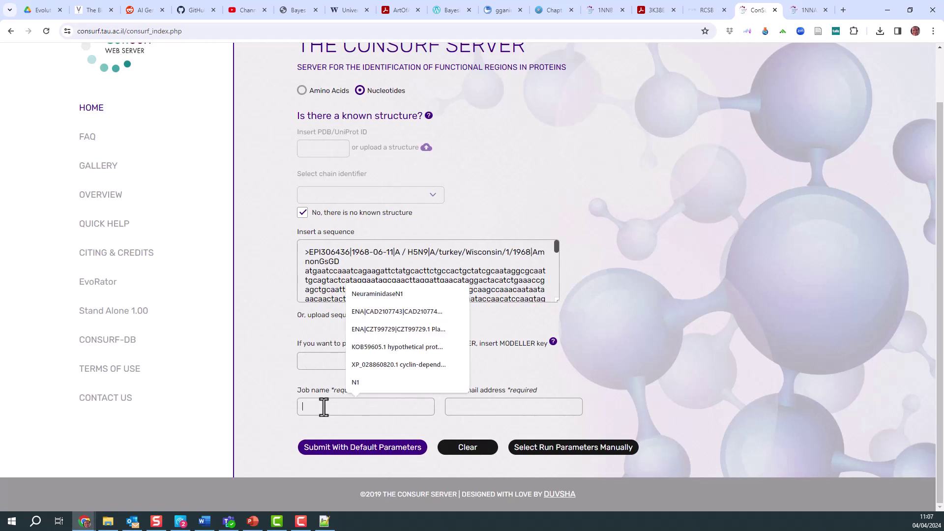
type("N")
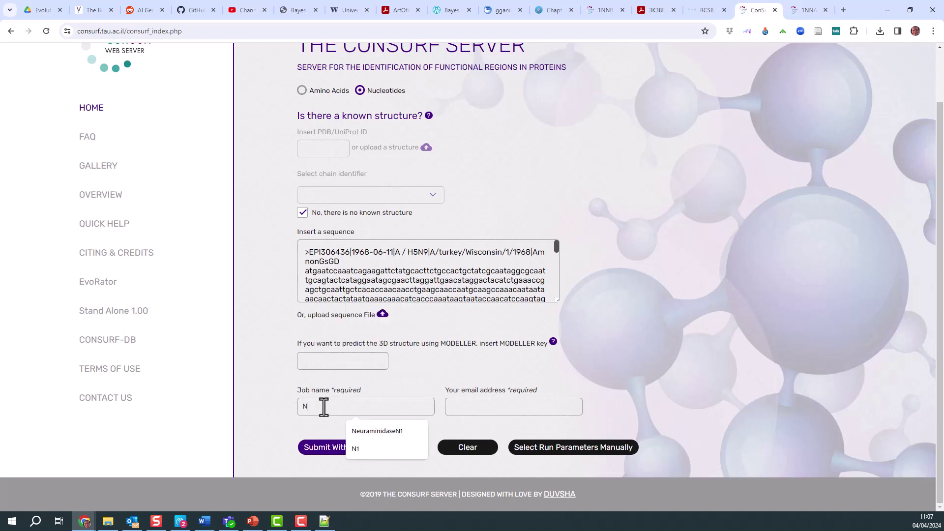
type("euraminidaseN9")
left_click(481, 407)
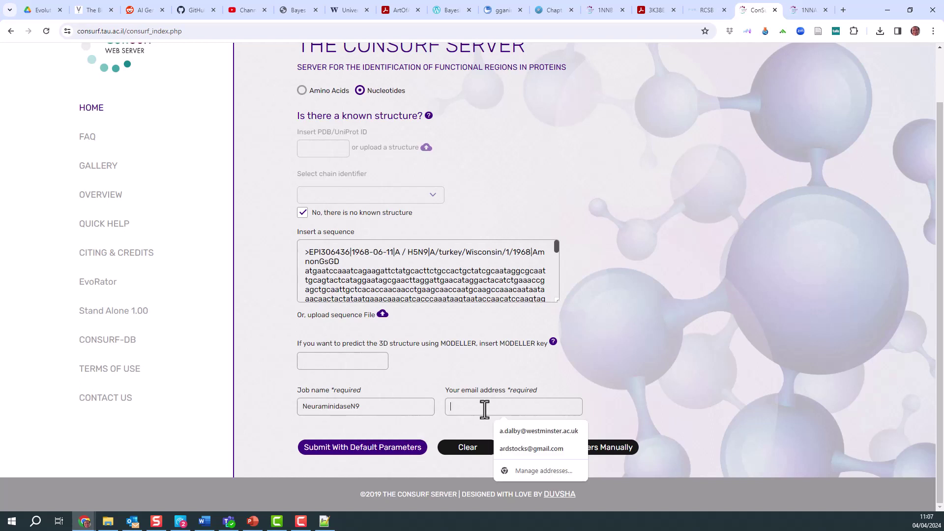
left_click(515, 432)
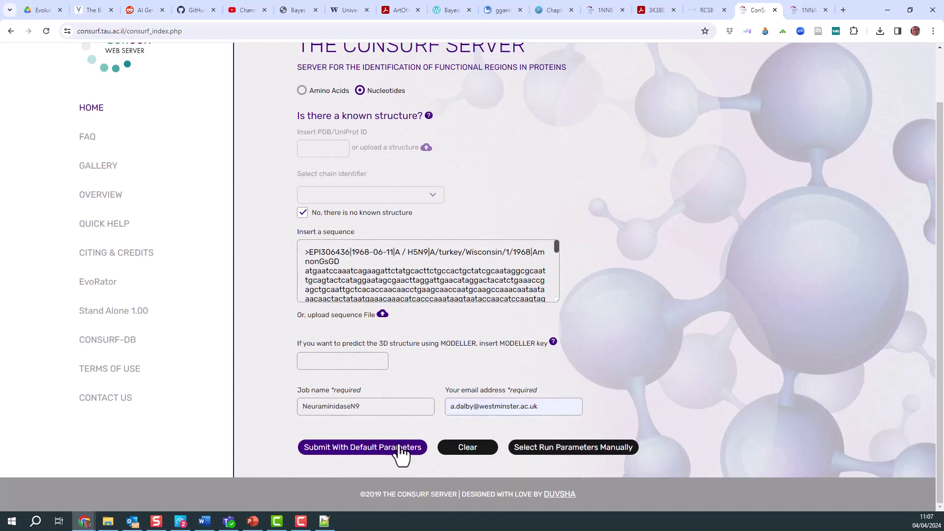
left_click(351, 451)
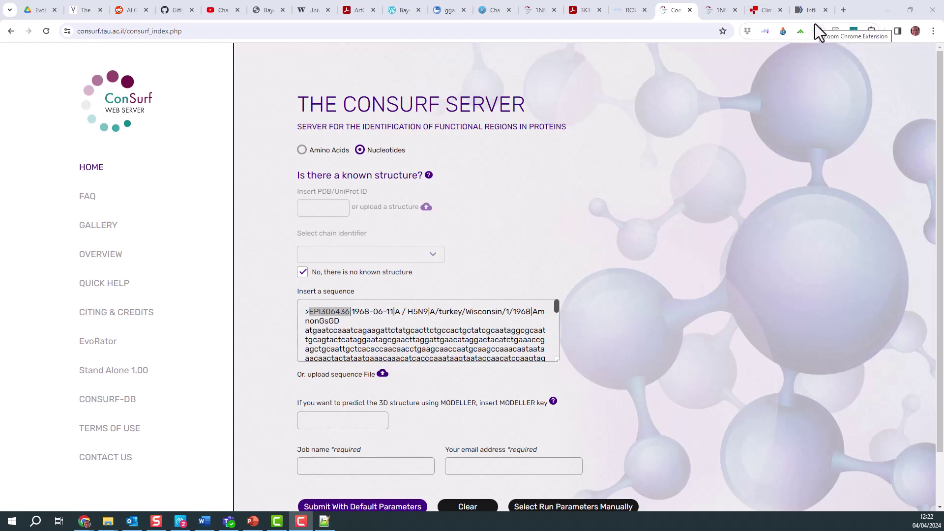
Step: Filter the influenza search to NA protein, subtype H5N9, full-length only
left_click(810, 11)
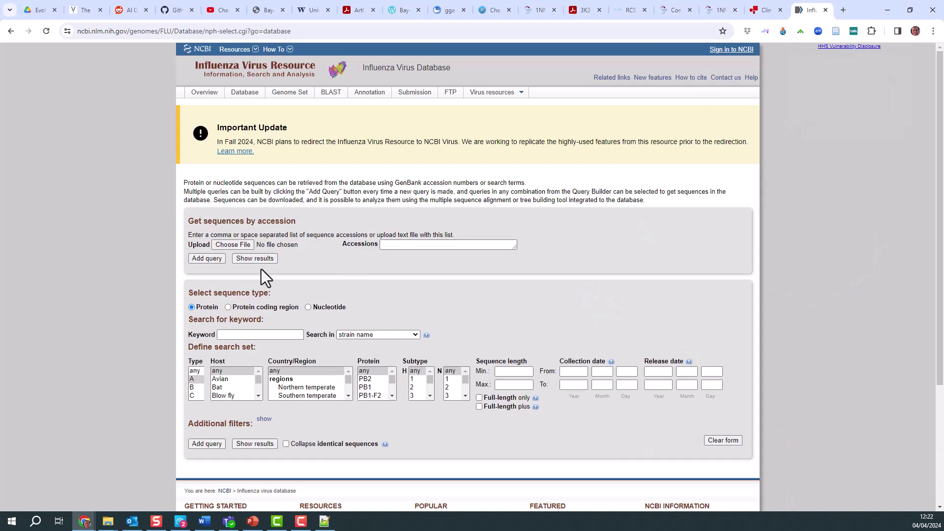
left_click(394, 381)
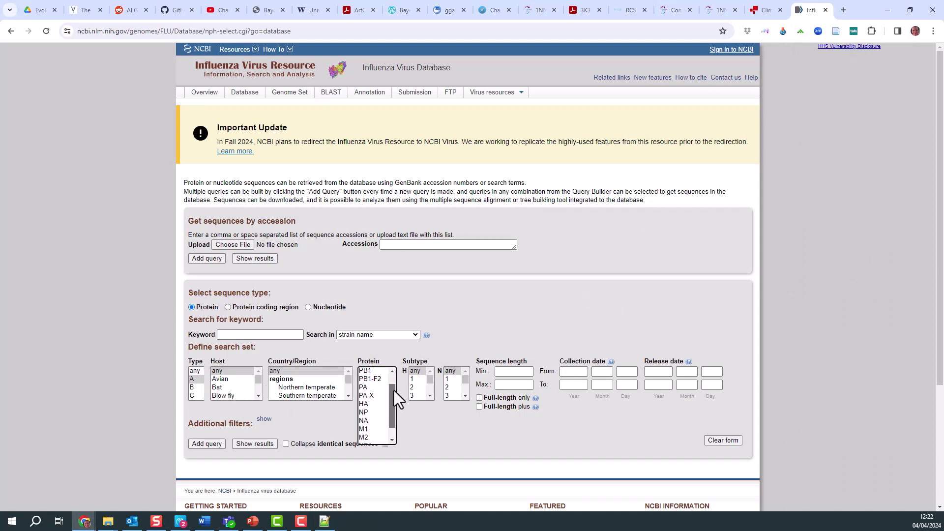
scroll(389, 403, "down", 1)
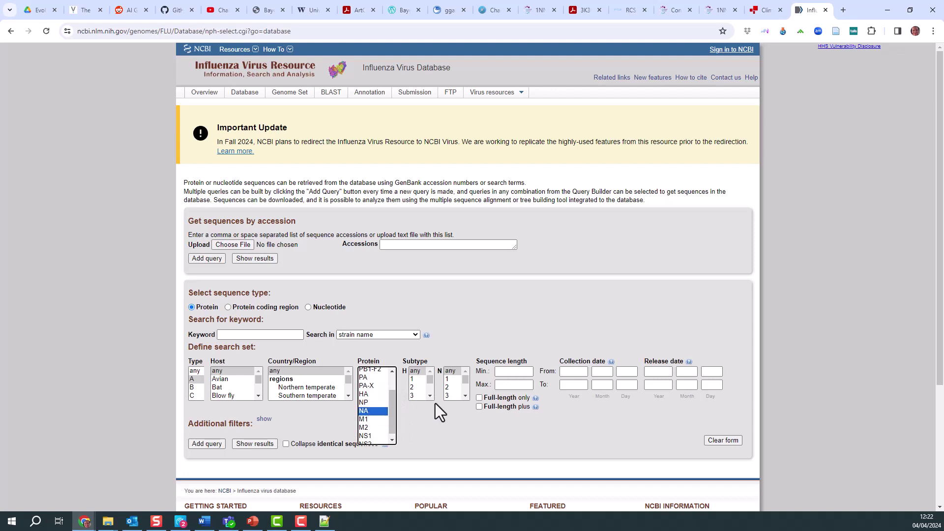
left_click(429, 381)
scroll(423, 393, "down", 1)
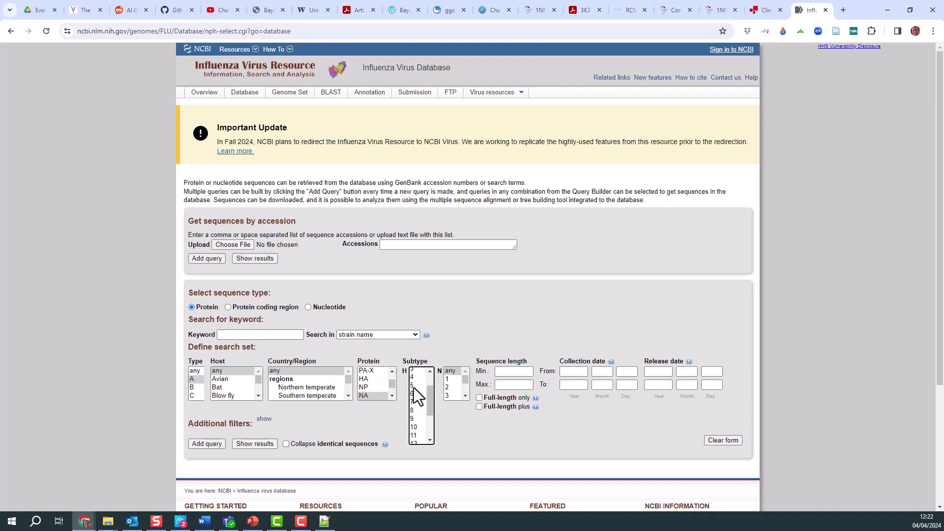
left_click(467, 380)
scroll(463, 387, "down", 1)
left_click(452, 425)
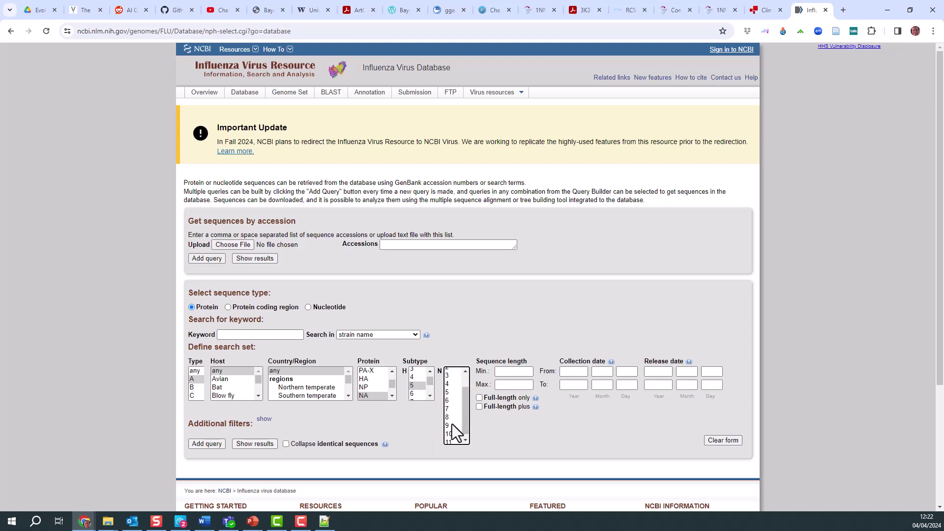
left_click(480, 397)
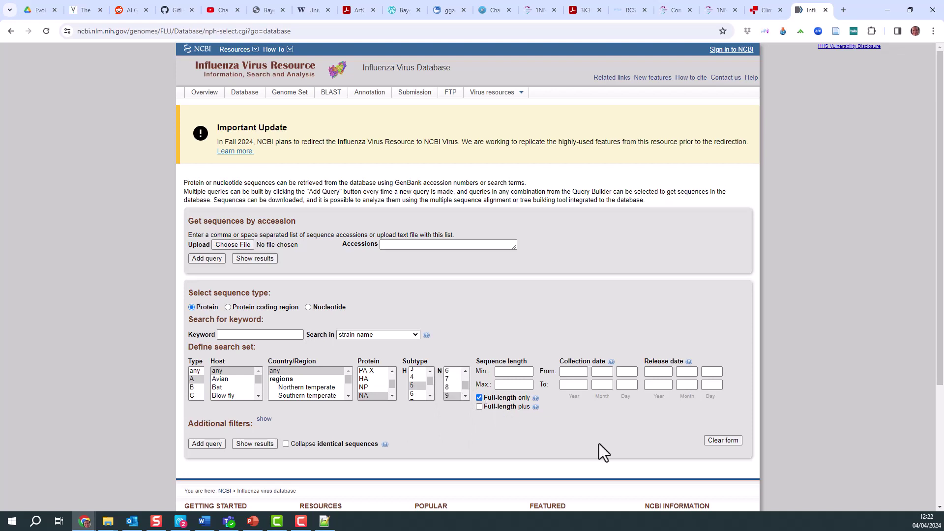
Step: Set the collection year limit to 1970 and show the results
left_click(569, 386)
type("1987")
key("BackSpace")
key("BackSpace")
type("70")
left_click(246, 444)
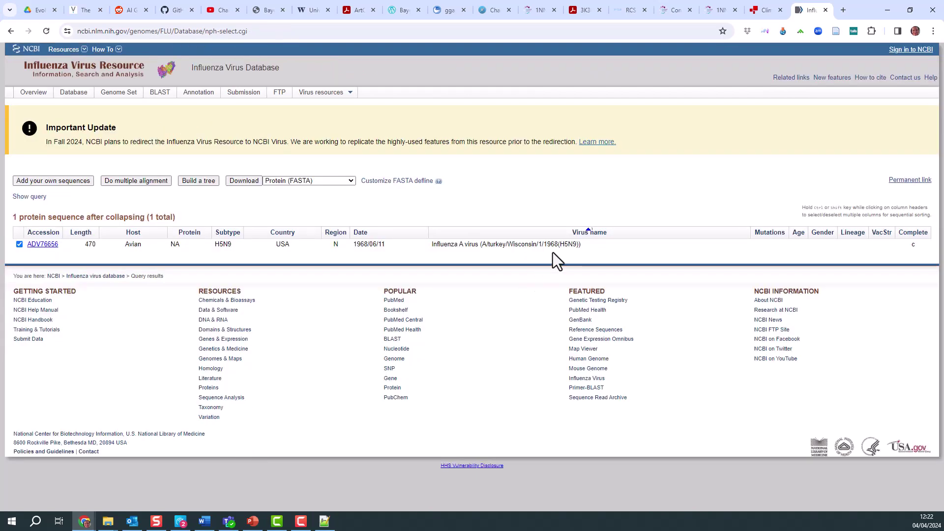
Step: Check the ADV76656 record and download it as Protein (FASTA)
left_click(43, 251)
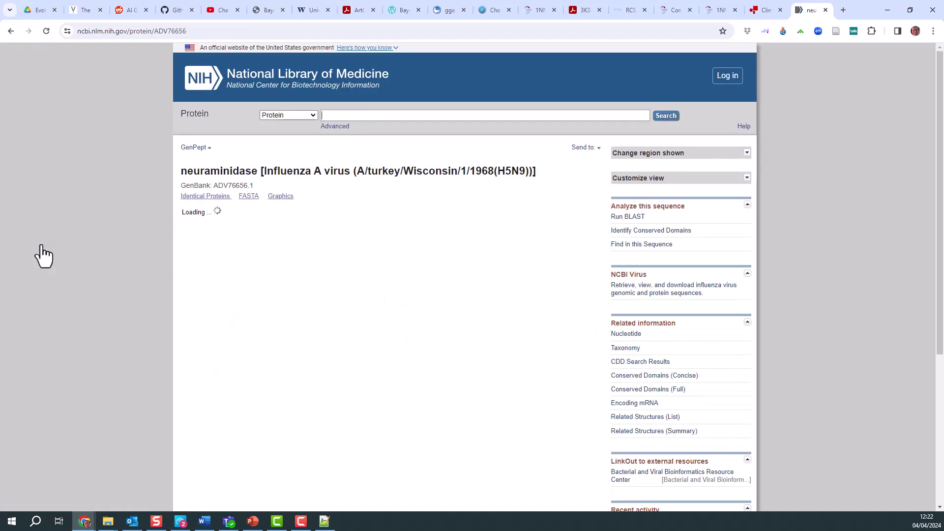
left_click(9, 32)
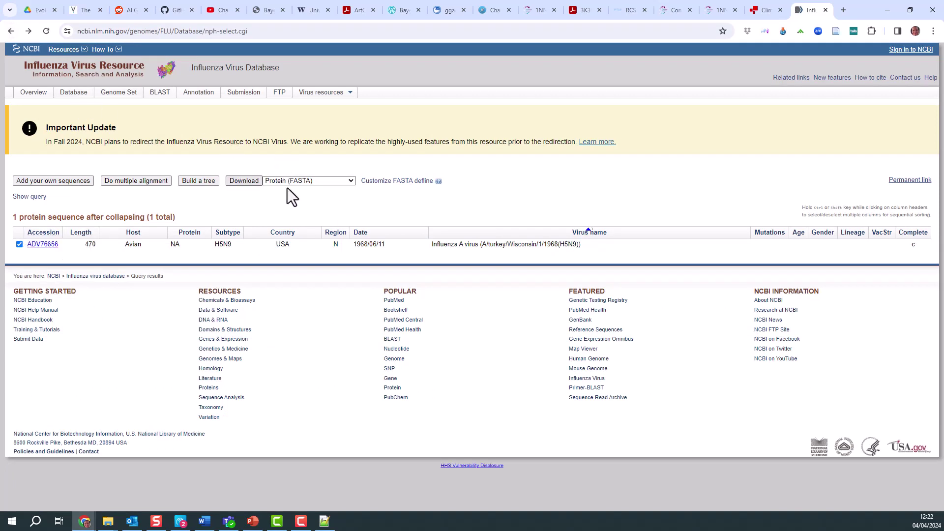
left_click(352, 181)
left_click(275, 198)
left_click(241, 182)
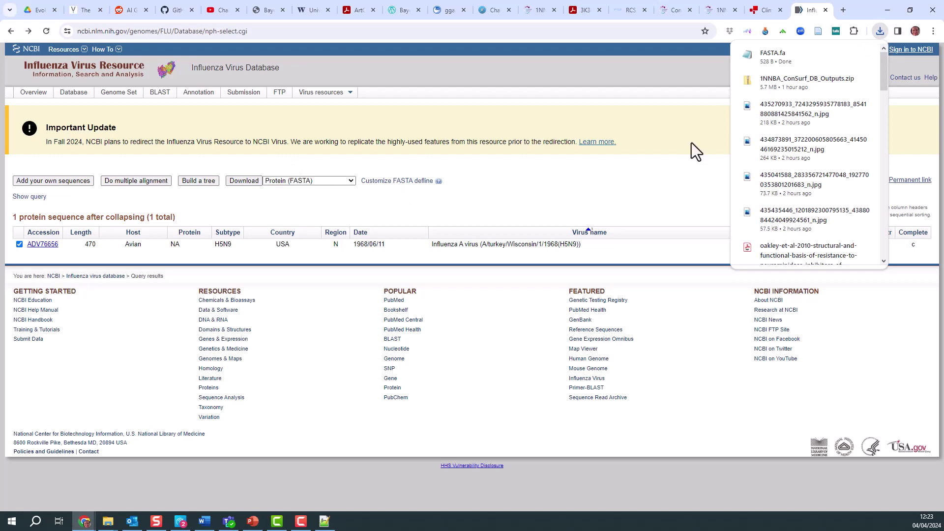
Step: Open FASTA.fa in Notepad++, copy its header and protein sequence, and return to the browser
left_click(769, 60)
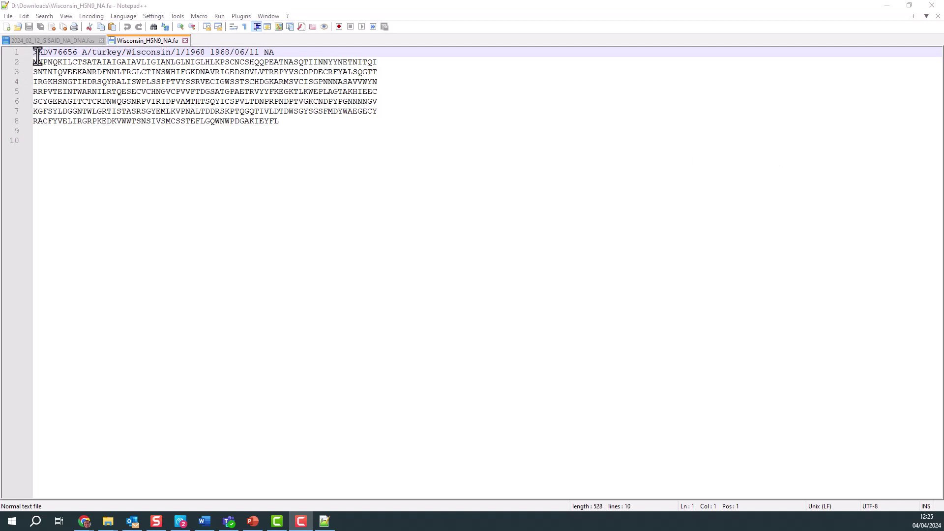
left_click_drag(34, 52, 275, 123)
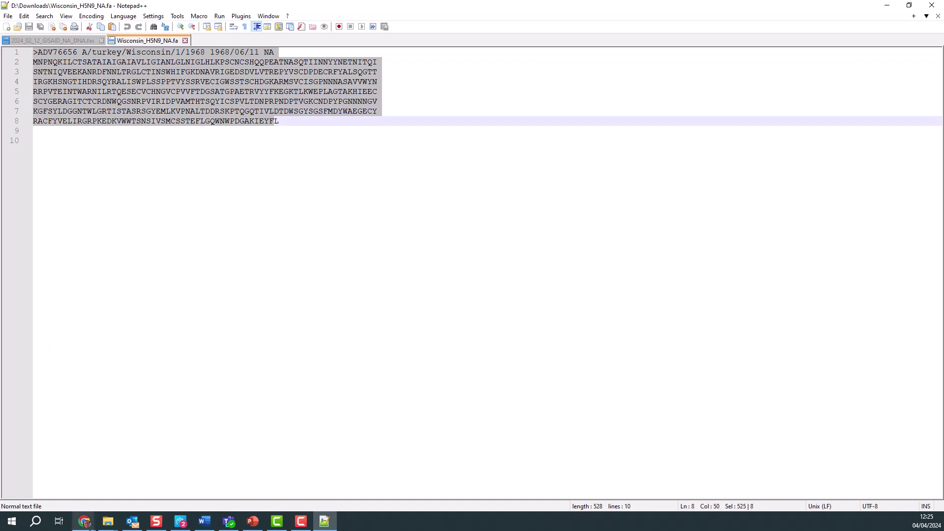
left_click(85, 523)
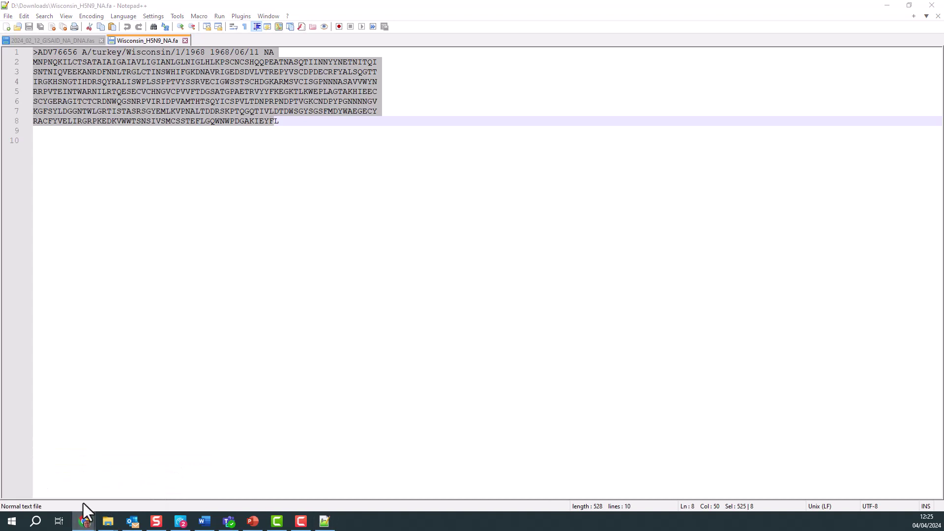
Step: Replace the old nucleotide sequence with the H5N9 protein sequence and choose Amino Acids
mouse_move(75, 527)
left_click(55, 487)
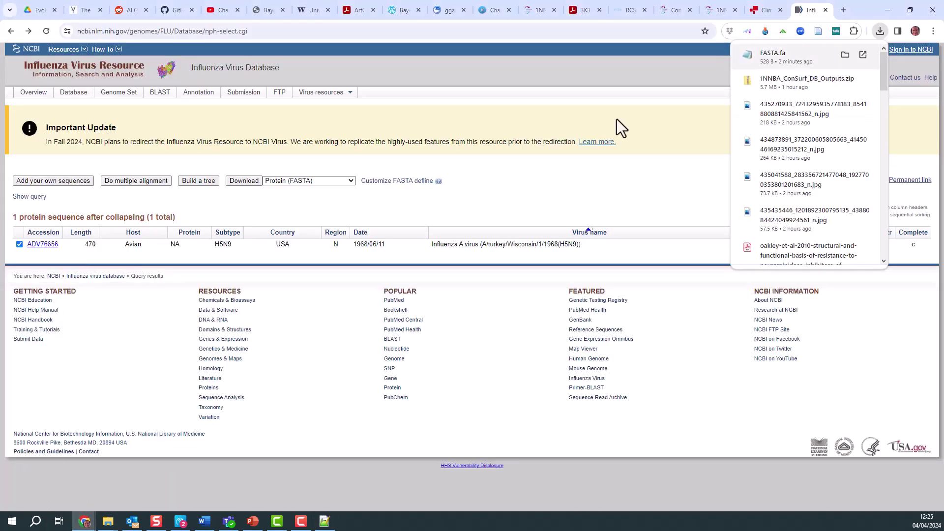
left_click(669, 10)
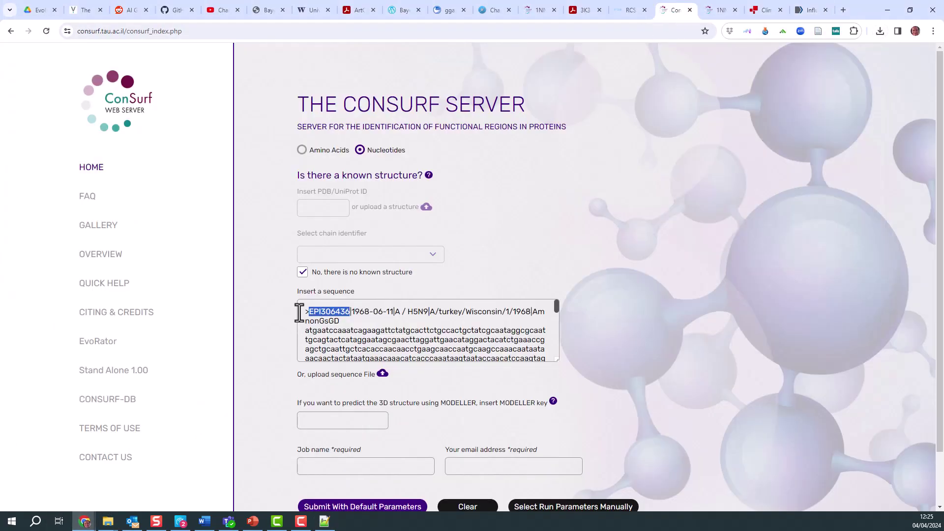
left_click(300, 311)
left_click_drag(301, 311, 515, 406)
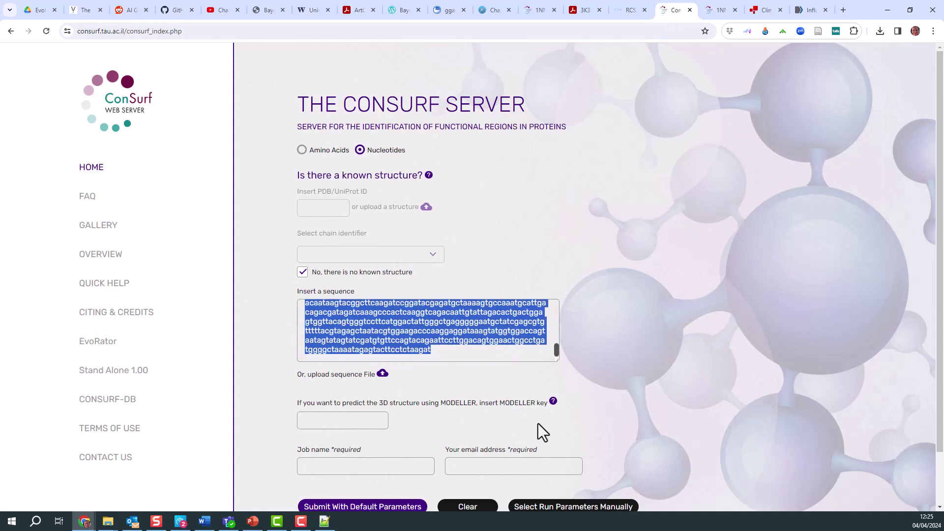
key("ctrl+v")
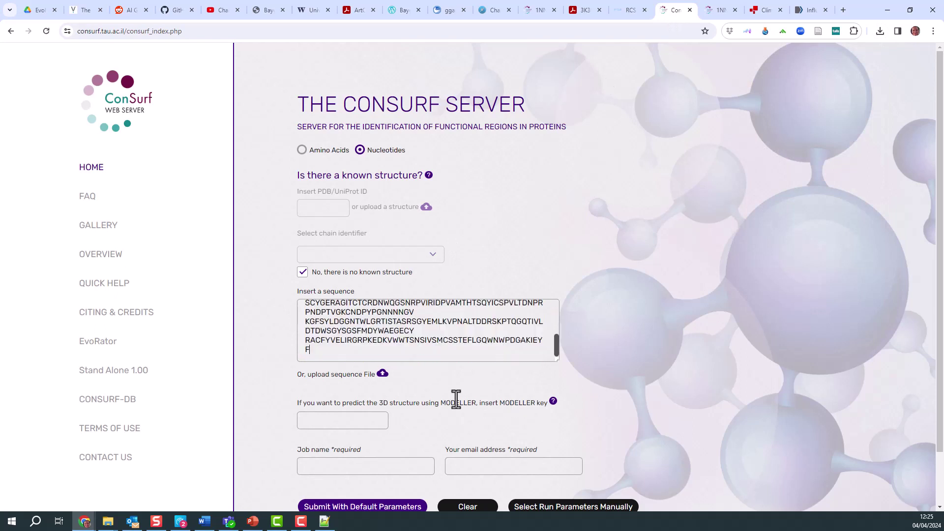
left_click(302, 150)
Step: Name the job NeuraminidaseN9, fill in the contact e-mail, and submit with defaults
scroll(429, 417, "down", 2)
left_click(323, 407)
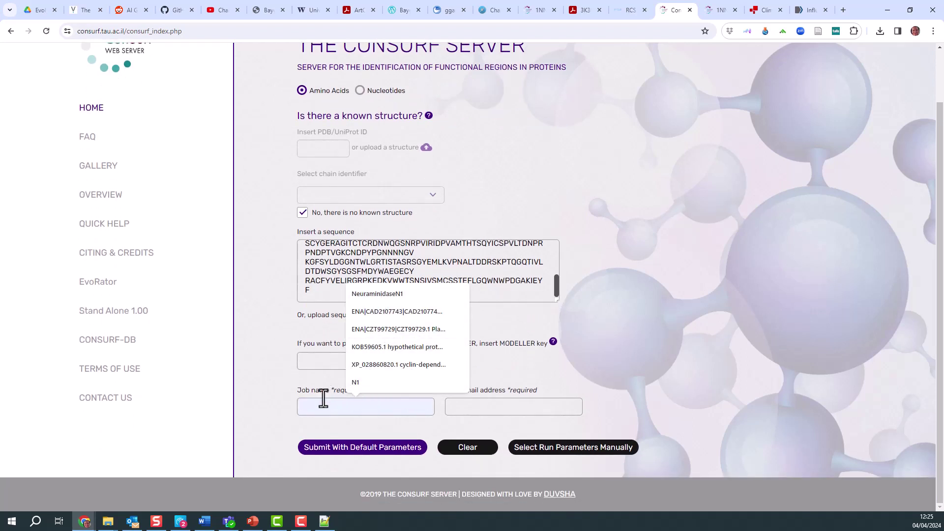
type("NeuraminidaseN9")
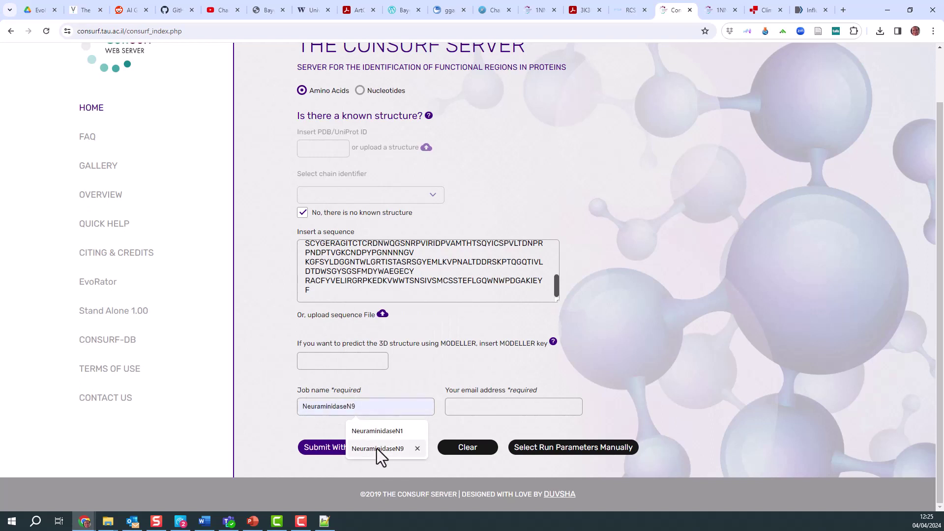
left_click(377, 448)
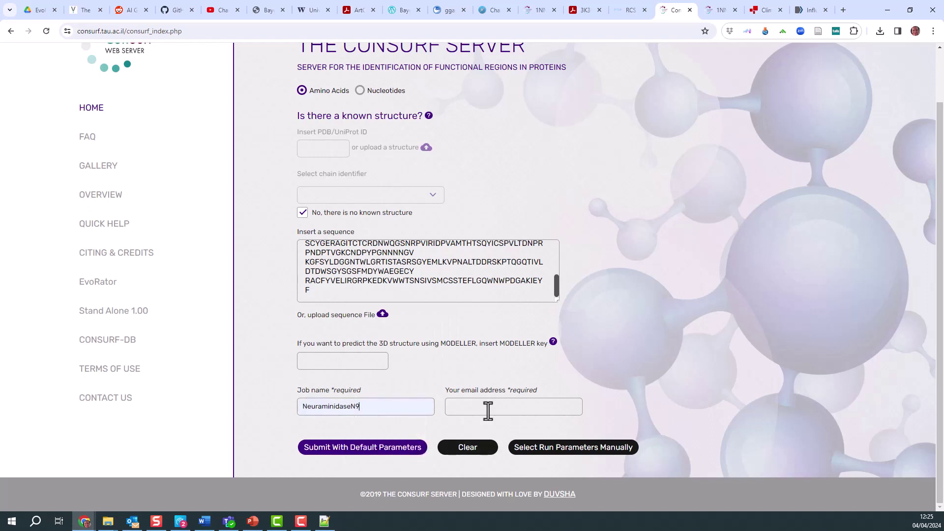
left_click(483, 408)
left_click(518, 435)
left_click(371, 451)
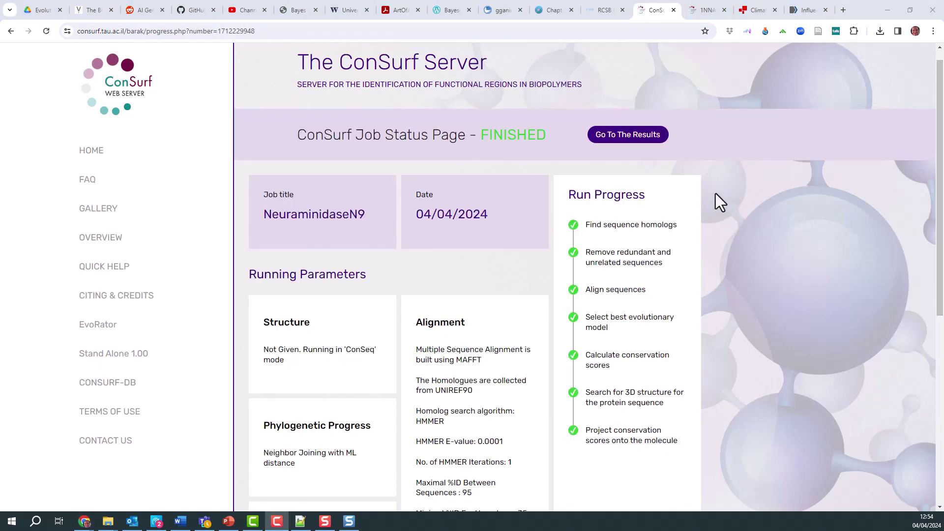
Step: Review the NeuraminidaseN9 results: the conservation-coloured 470-residue sequence and its PDF, alignment and per-residue download links
left_click(631, 139)
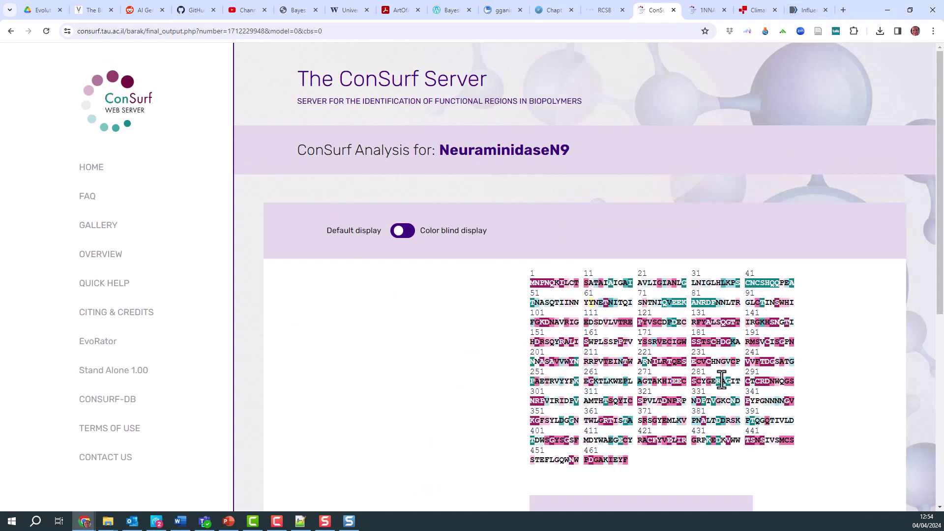
scroll(722, 378, "down", 2)
scroll(722, 377, "down", 2)
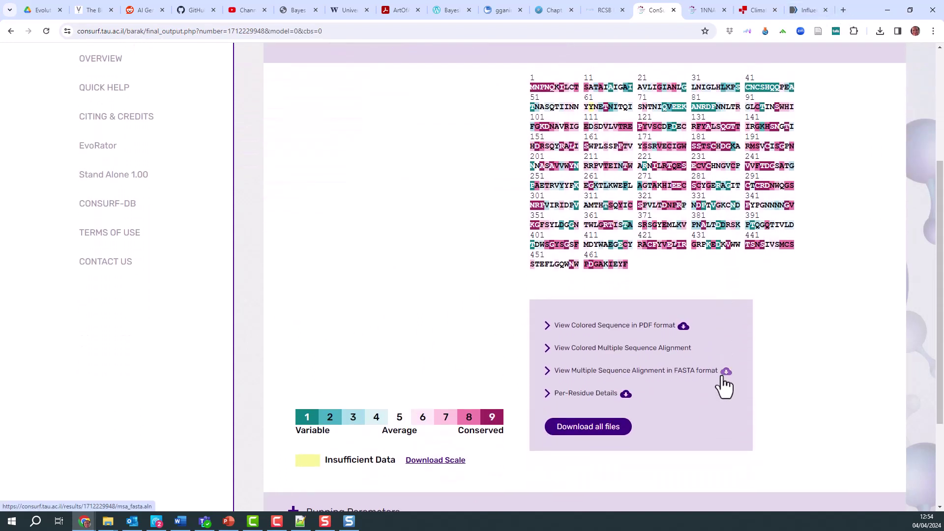
scroll(722, 386, "up", 1)
scroll(722, 375, "up", 1)
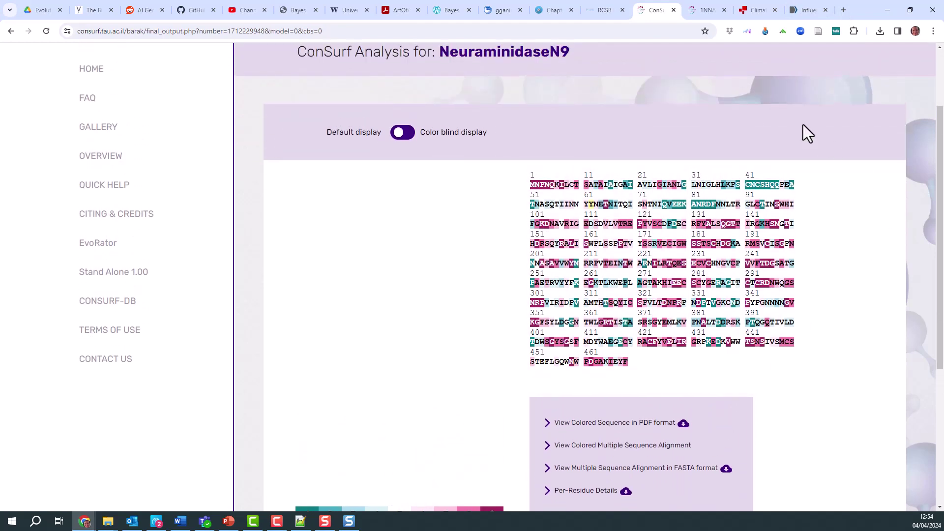
left_click(705, 7)
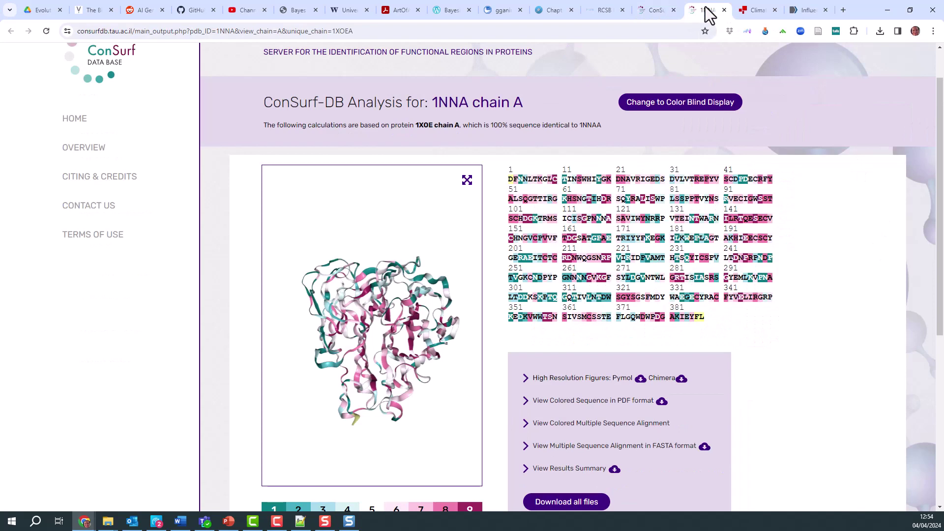
left_click(658, 10)
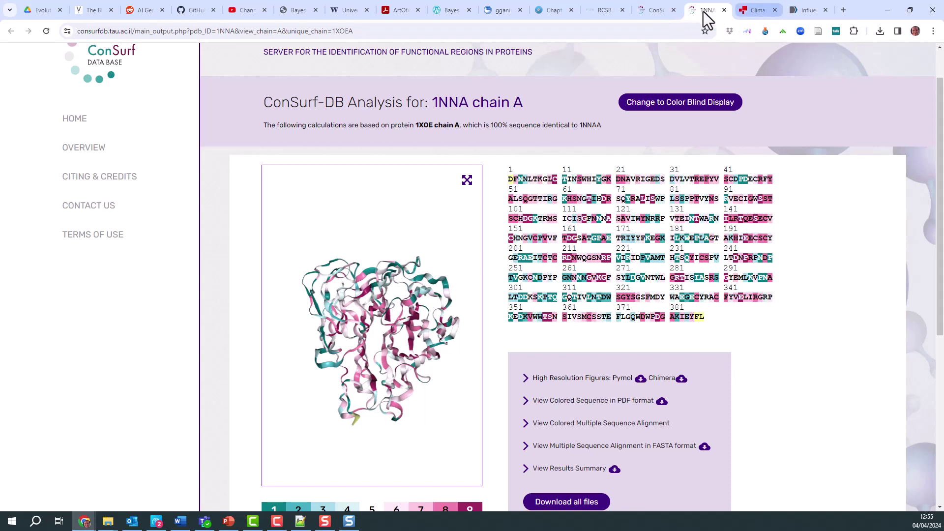
left_click(657, 11)
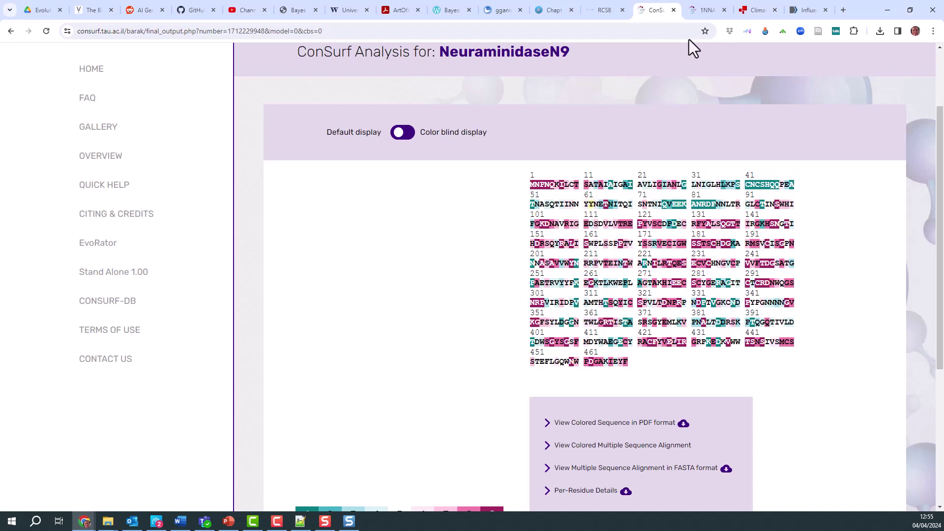
left_click(695, 12)
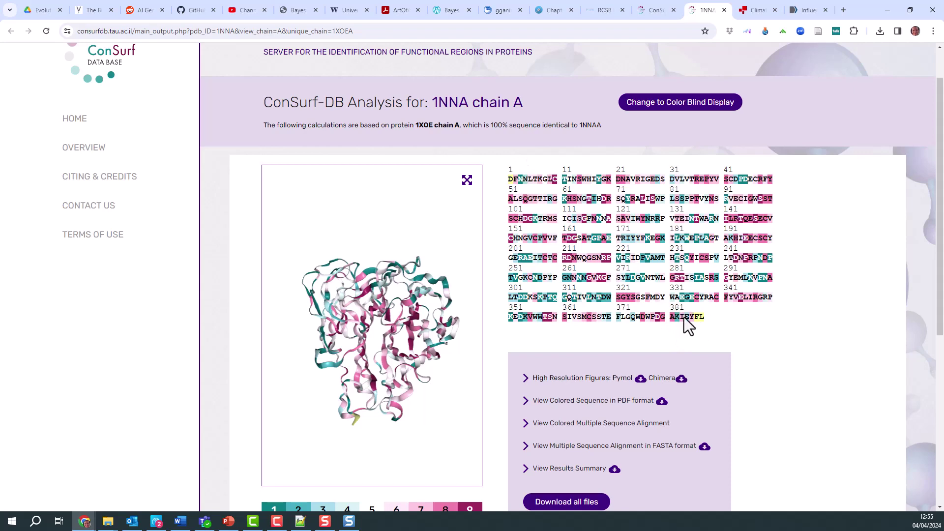
left_click(648, 11)
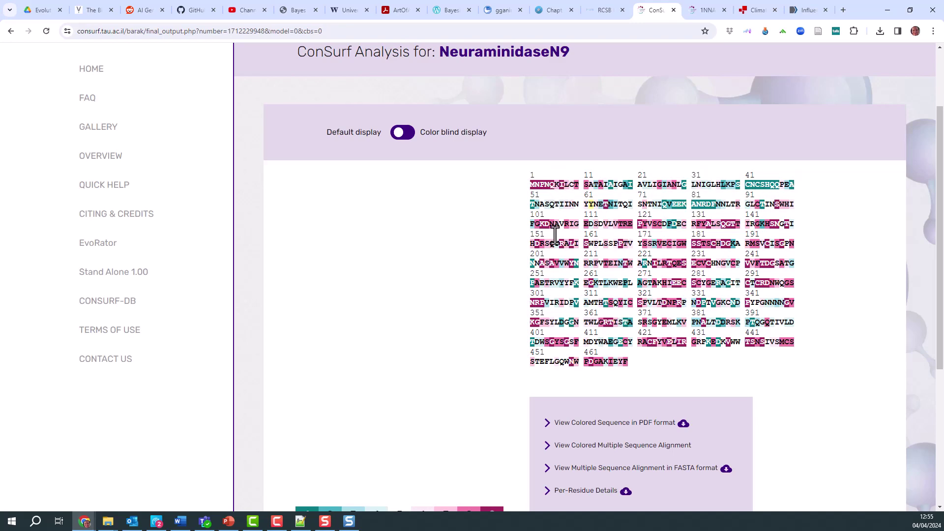
left_click(703, 10)
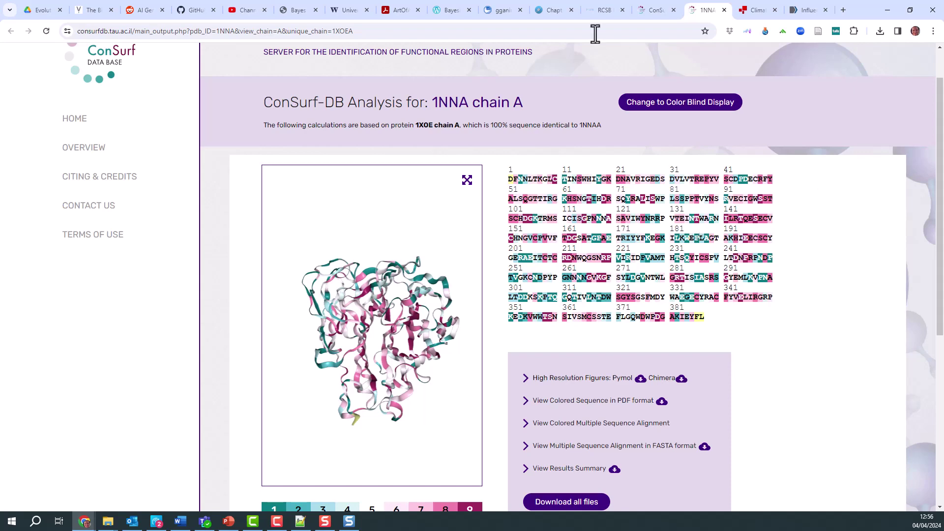
Step: Download all NeuraminidaseN9 result files as Consurf_Outputs_1712229948.zip
left_click(603, 10)
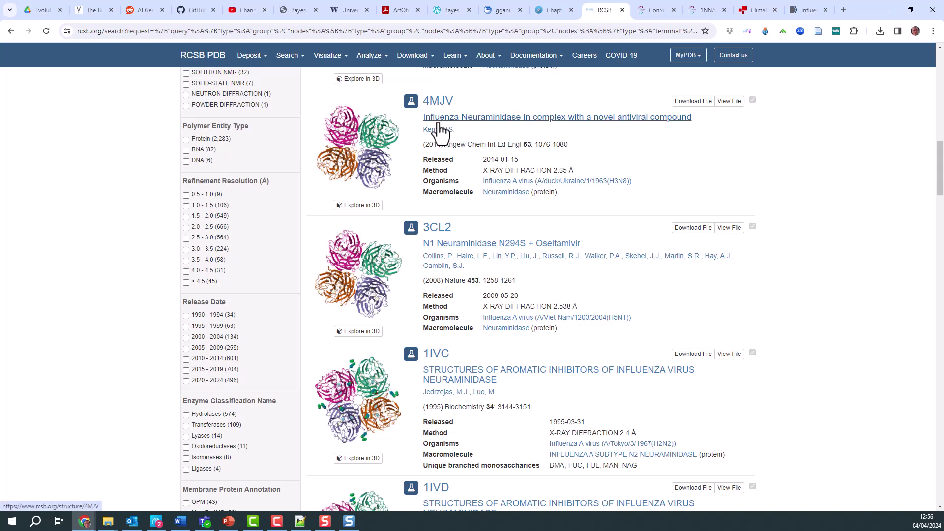
left_click(654, 11)
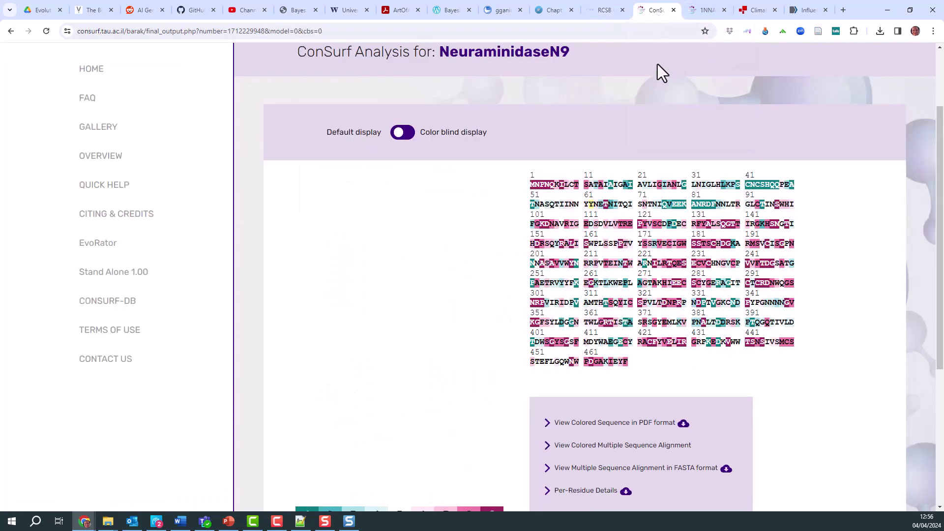
scroll(622, 338, "down", 3)
left_click(594, 385)
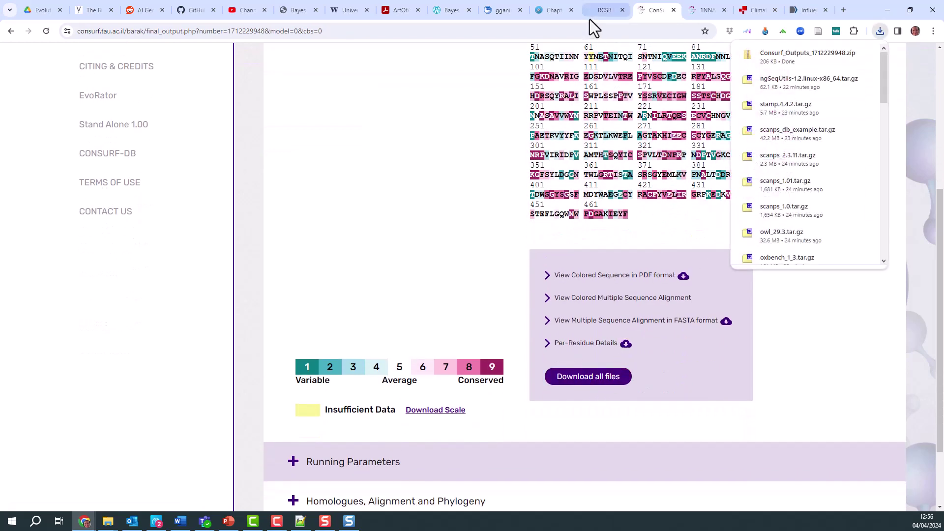
left_click(607, 13)
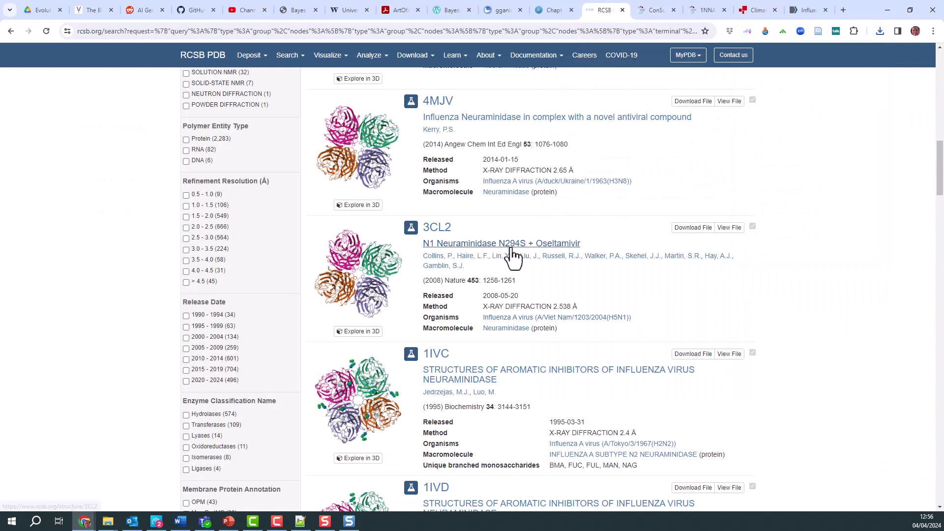
left_click(645, 10)
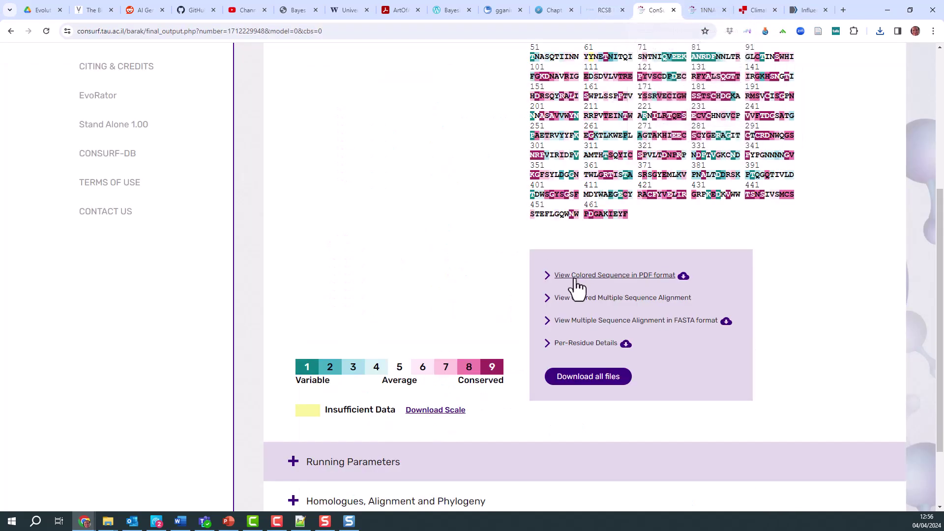
Step: Open a new ConSurf submission page in a new tab and enter PDB ID 3cl2
scroll(580, 291, "up", 5)
right_click(90, 170)
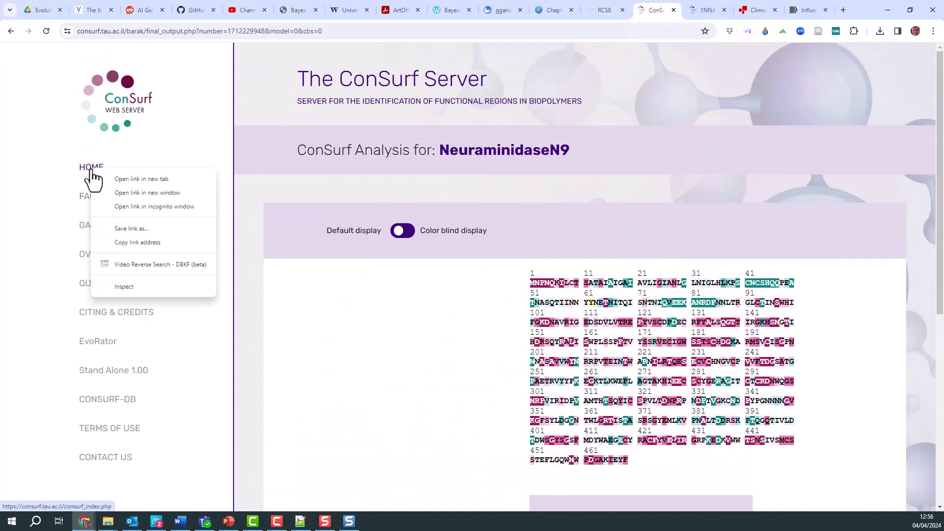
left_click(129, 185)
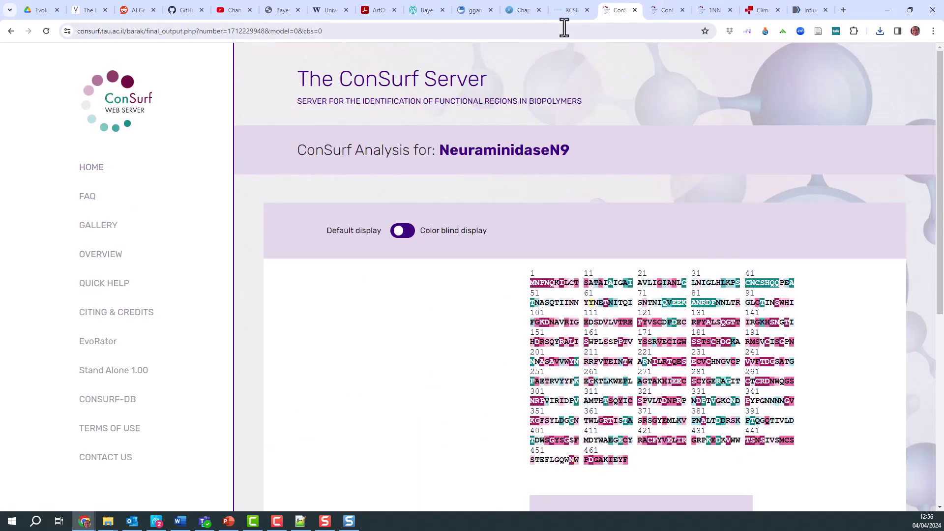
left_click(661, 10)
left_click(325, 211)
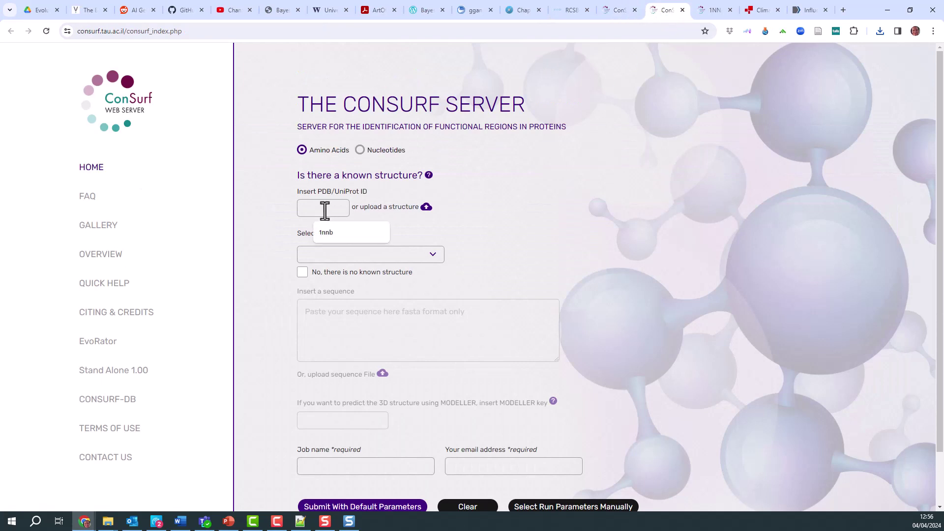
left_click(324, 211)
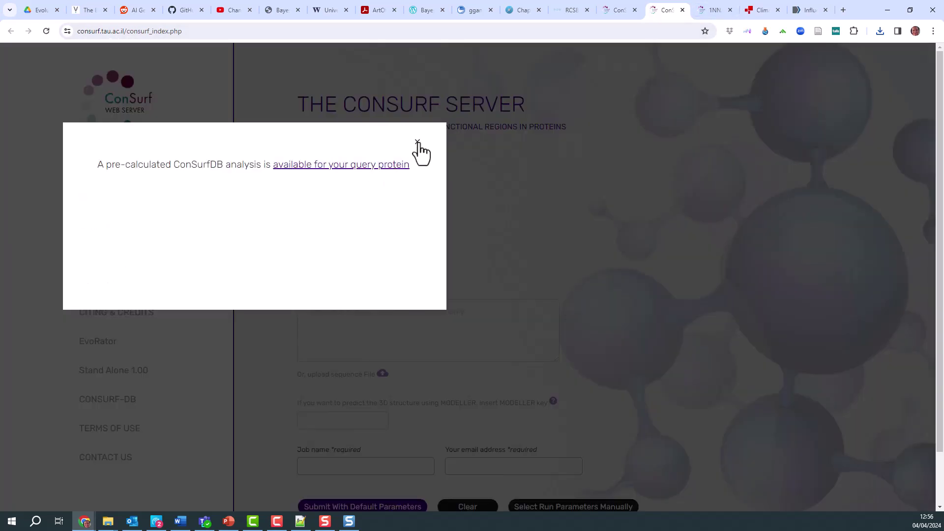
left_click(416, 143)
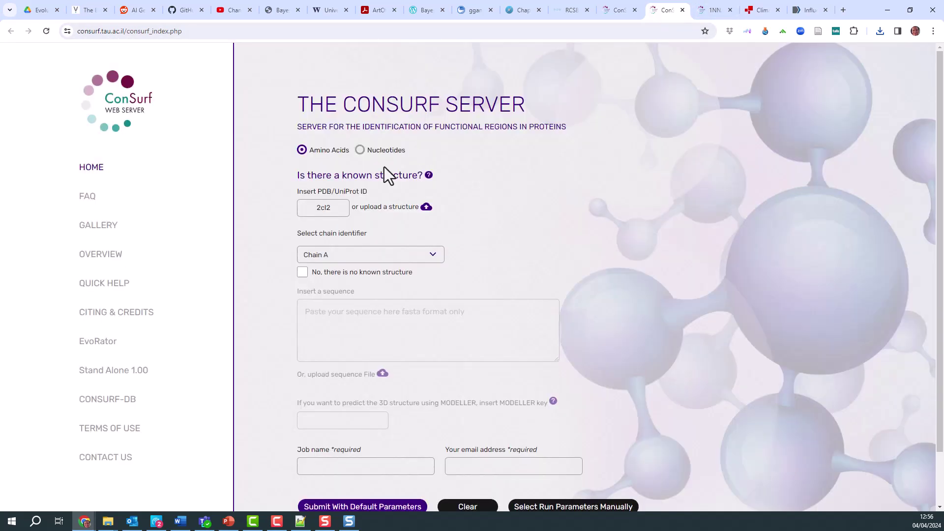
left_click(321, 212)
key("BackSpace")
type("3")
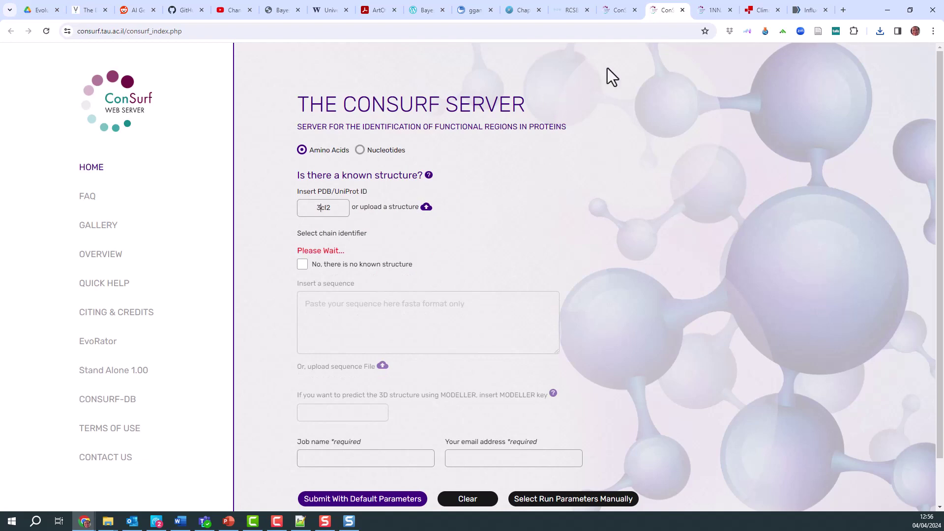
Step: Select chain A for structure 3cl2, bringing up the pre-calculated ConSurf-DB analysis notice
left_click(621, 11)
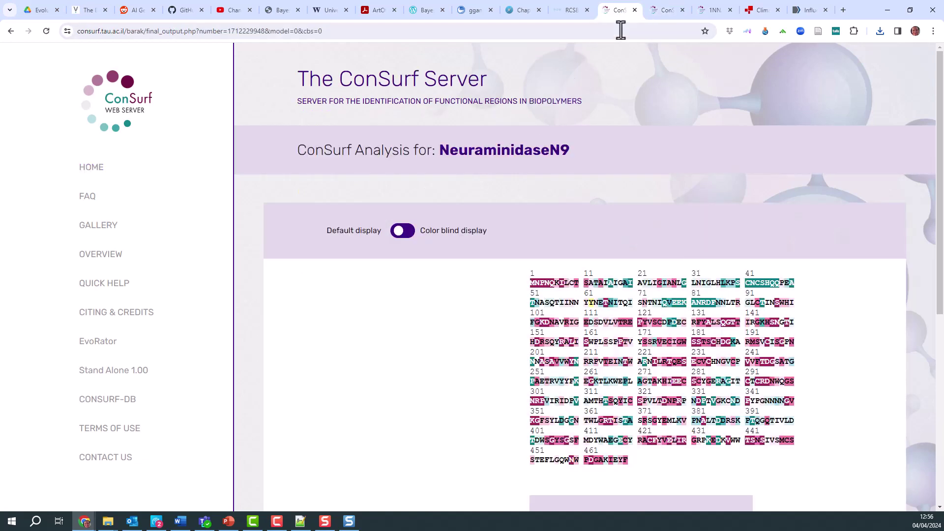
left_click(573, 11)
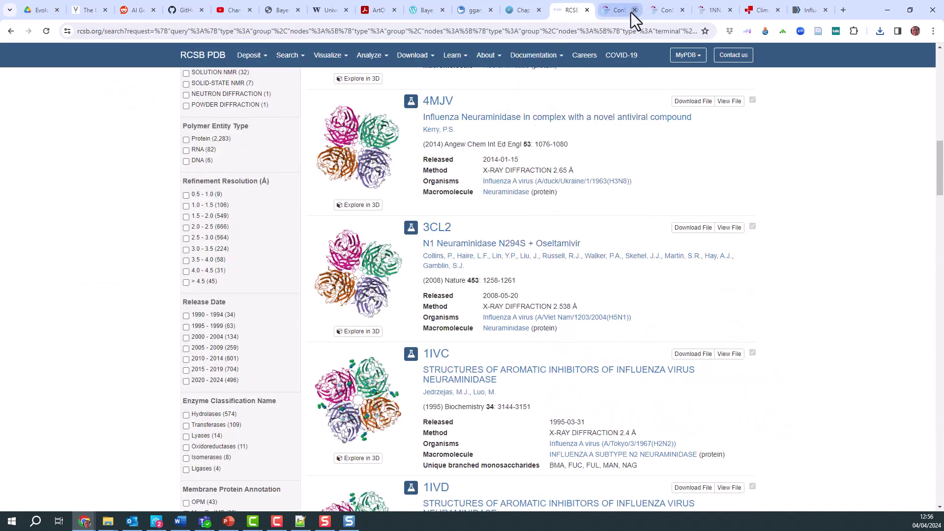
left_click(667, 12)
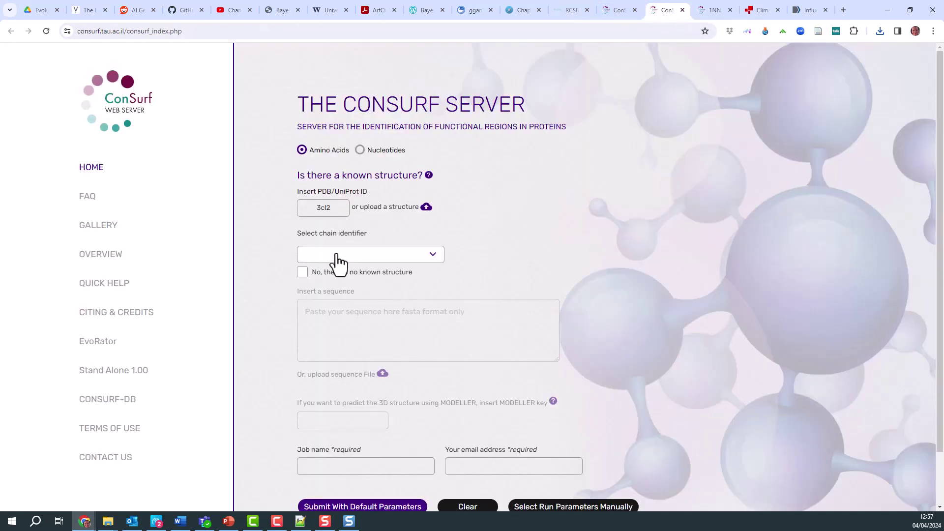
left_click(342, 208)
left_click(430, 258)
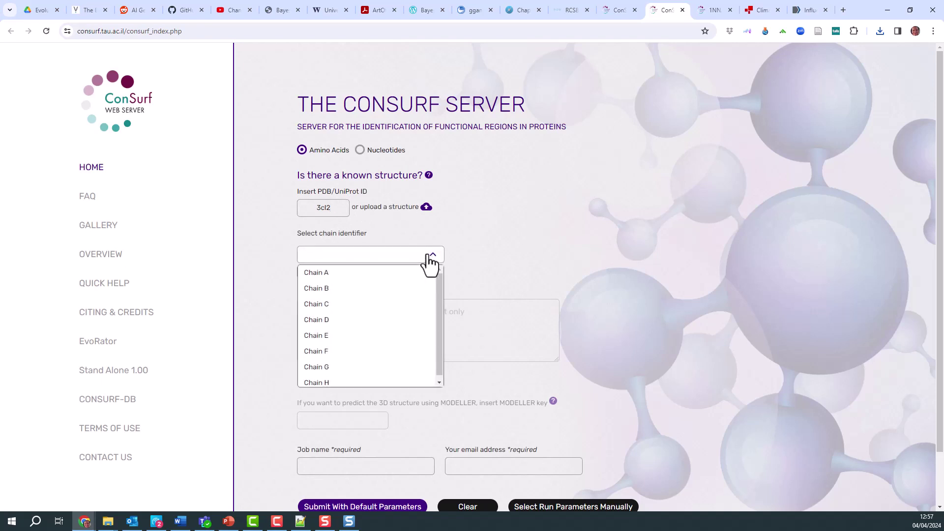
left_click(398, 285)
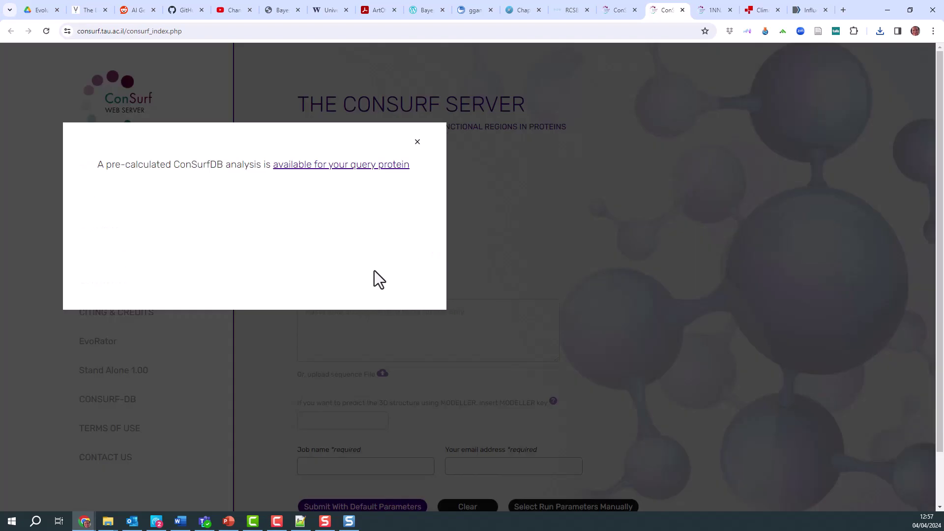
Step: Open the pre-calculated ConSurf-DB analysis for 3CL2 chain A and compare it with 1NNA chain A
left_click(309, 167)
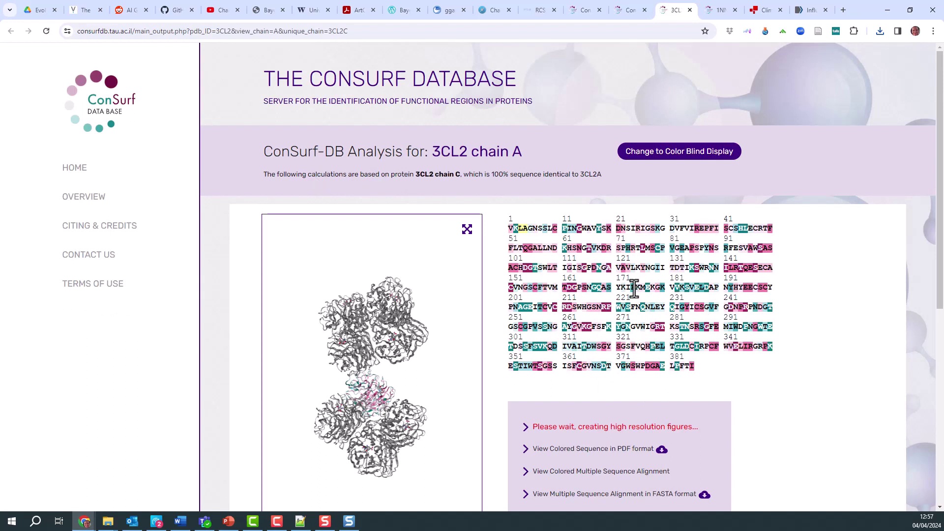
scroll(670, 330, "down", 1)
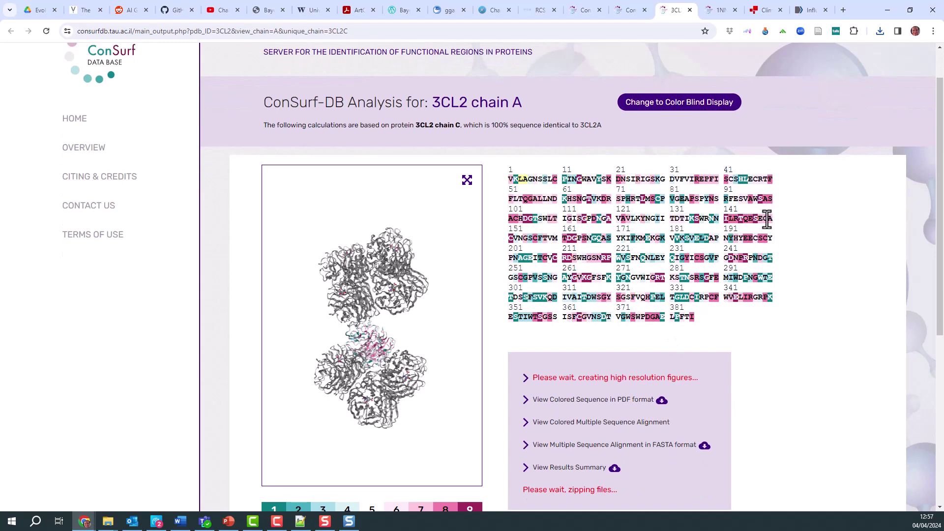
left_click(719, 10)
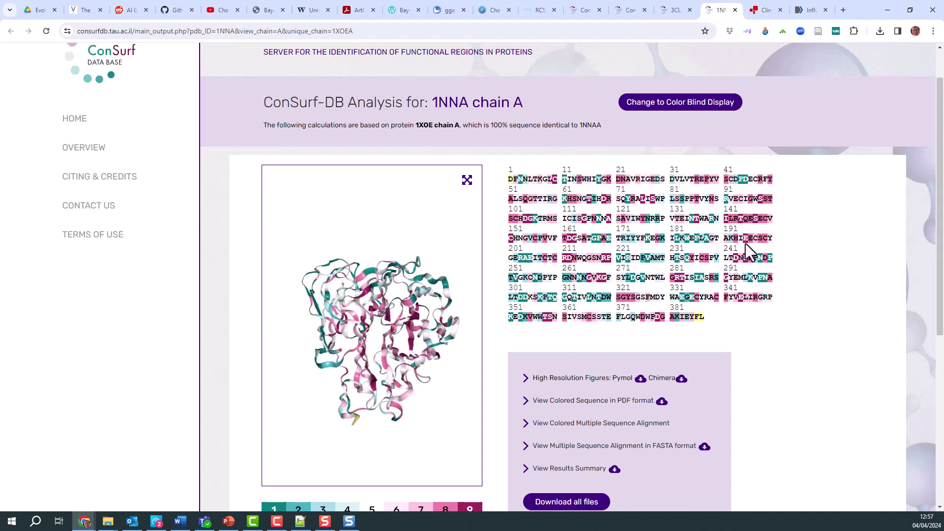
left_click(674, 13)
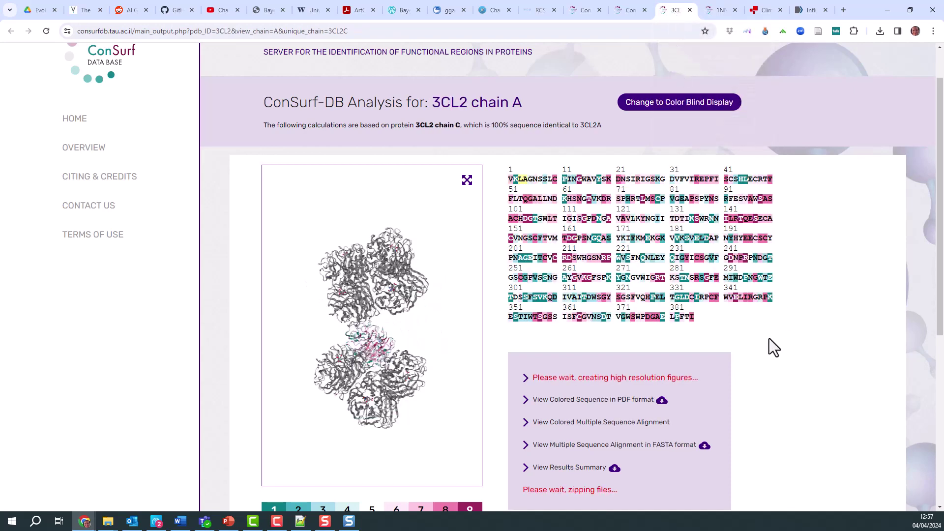
scroll(770, 338, "down", 2)
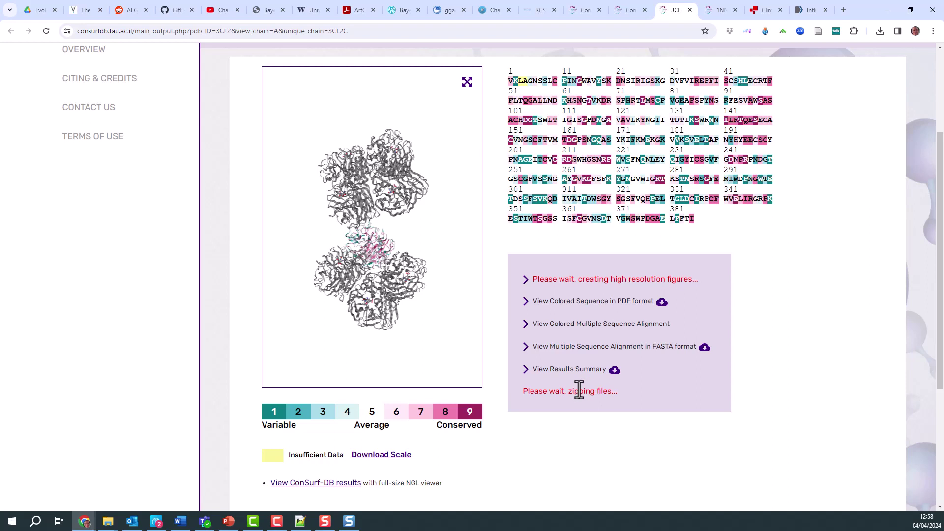
Step: Search for full-length H1N1 NA protein sequences collected up to 1970, listing 86 results
left_click(809, 9)
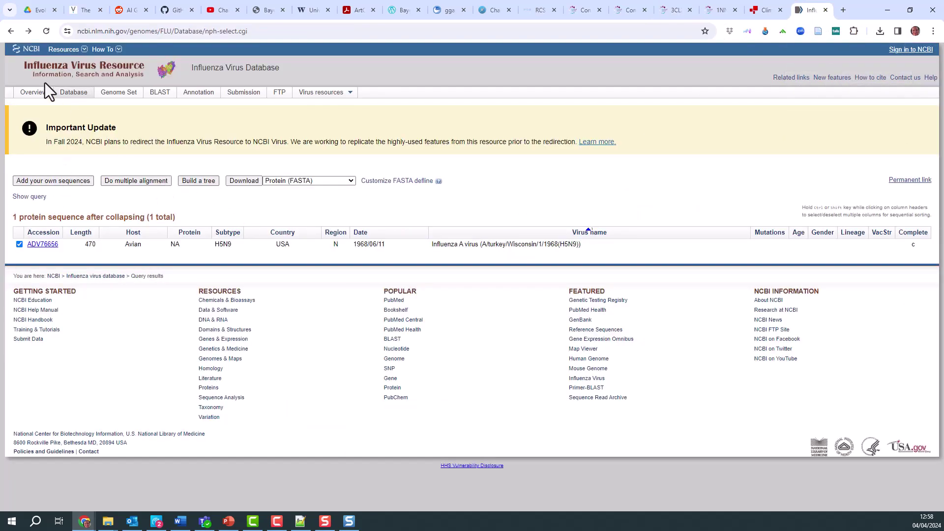
left_click(11, 31)
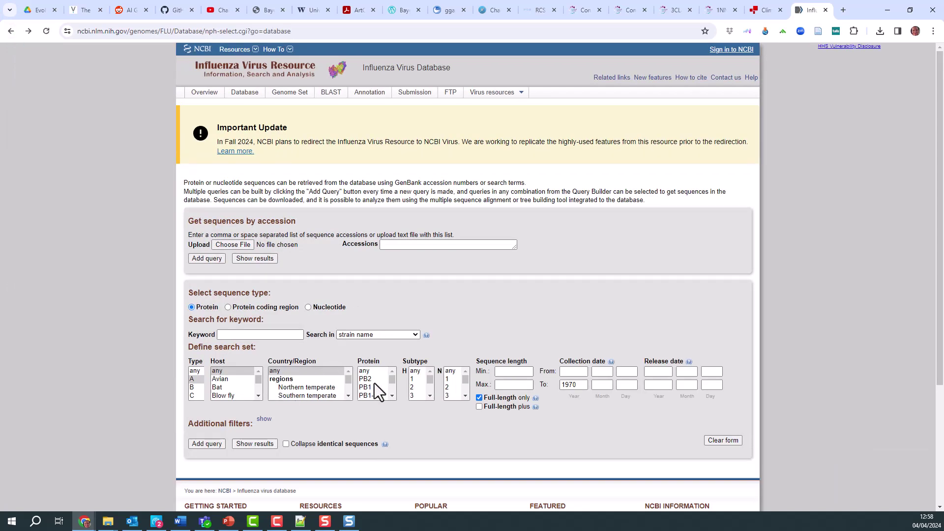
left_click(415, 381)
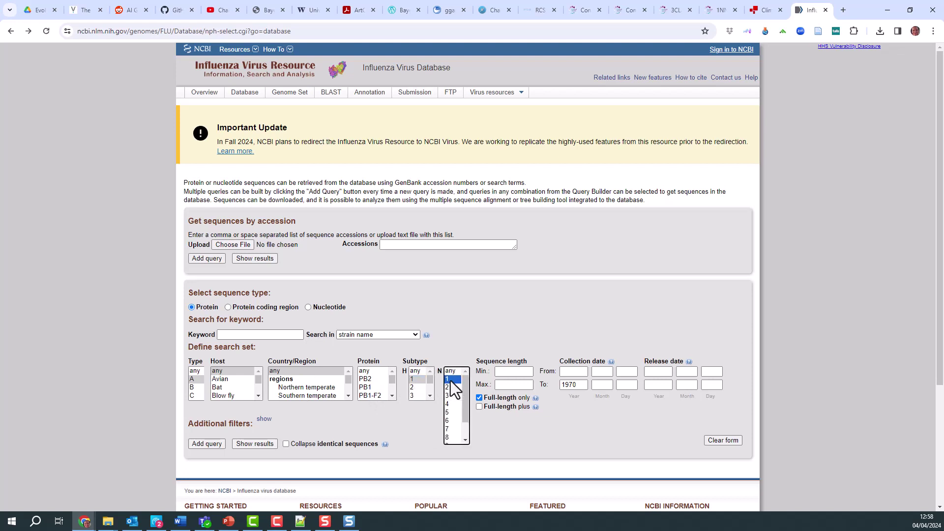
left_click(405, 419)
left_click(395, 379)
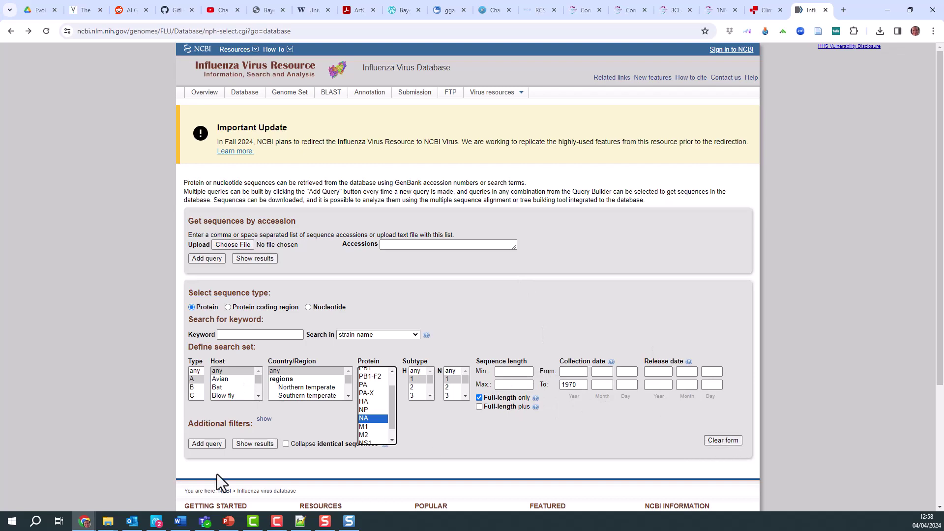
left_click(255, 444)
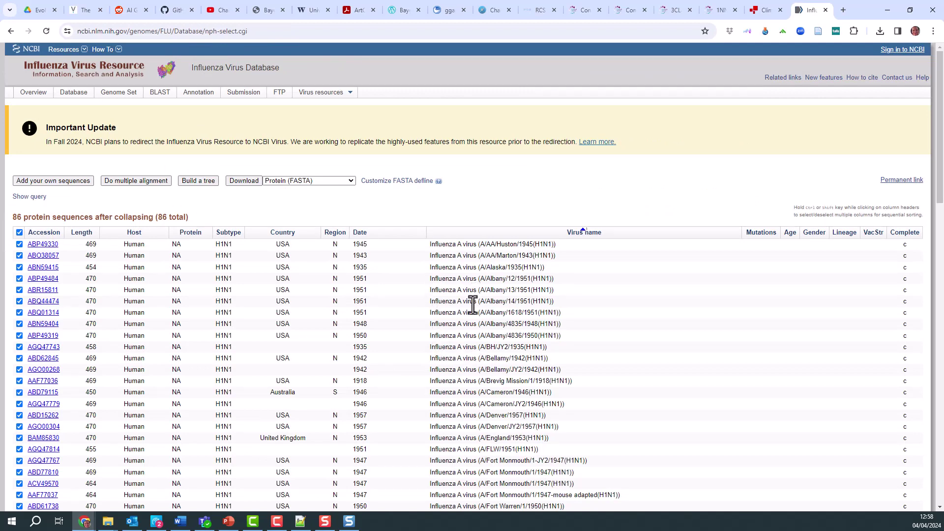
Step: Sort by collection date and download only AAF77036, the 1918 Brevig Mission NA, as protein FASTA
left_click(363, 235)
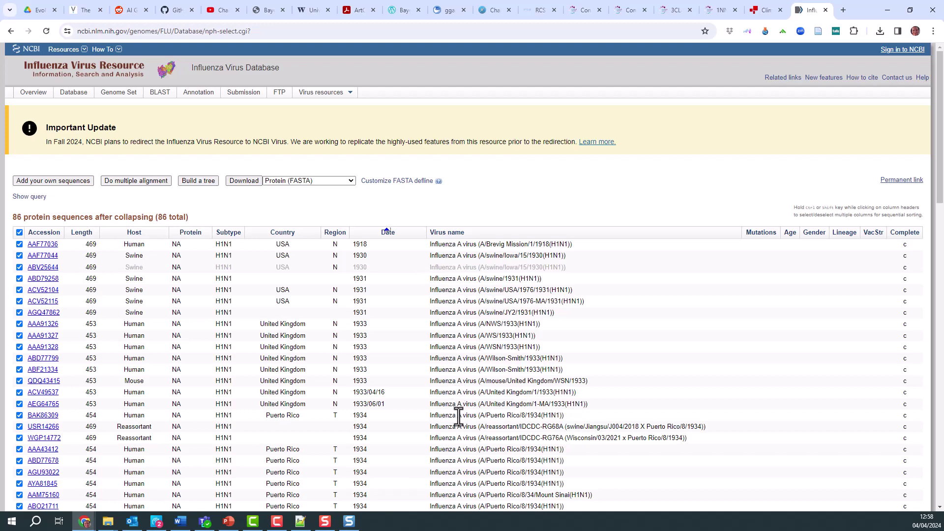
scroll(526, 460, "down", 2)
scroll(525, 460, "down", 2)
scroll(525, 459, "up", 4)
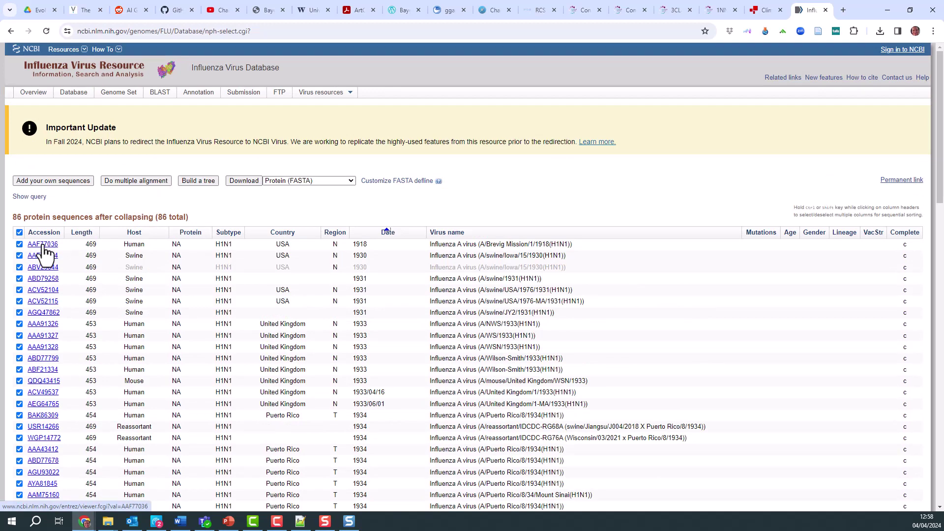
left_click(19, 232)
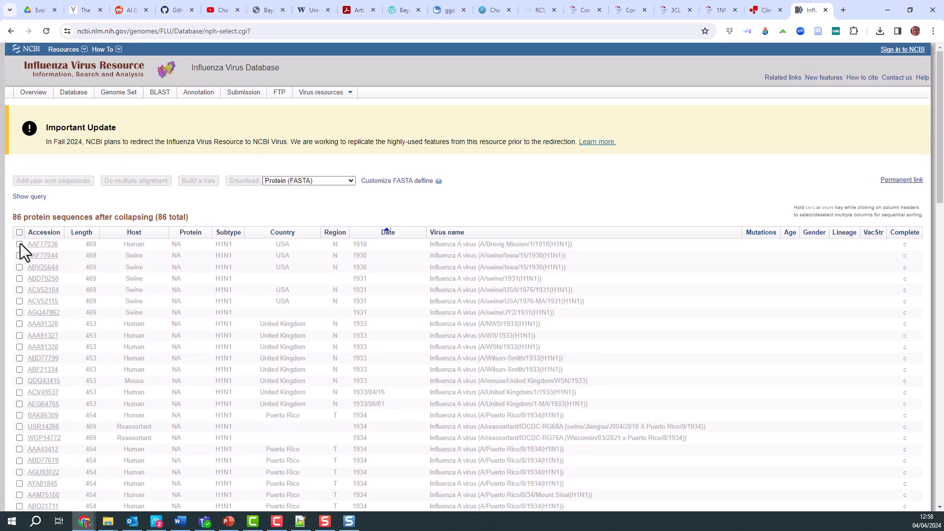
left_click(19, 244)
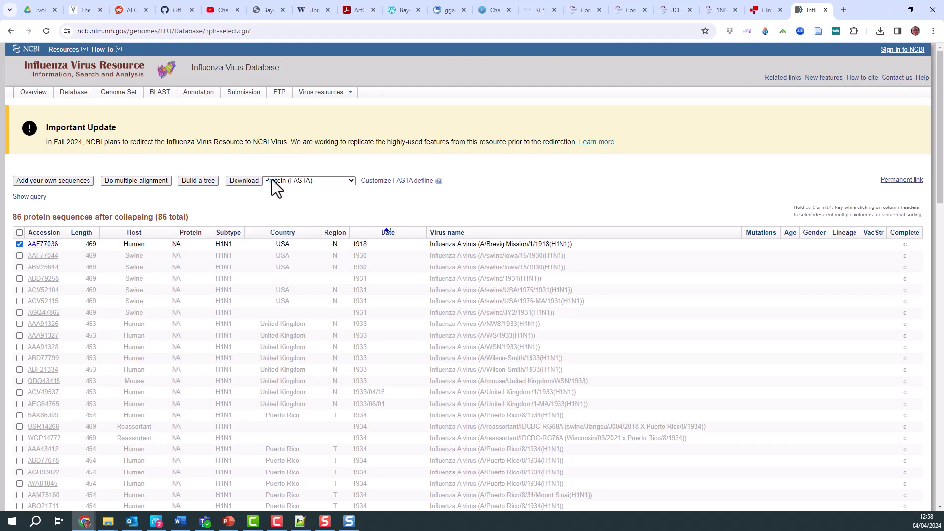
left_click(242, 182)
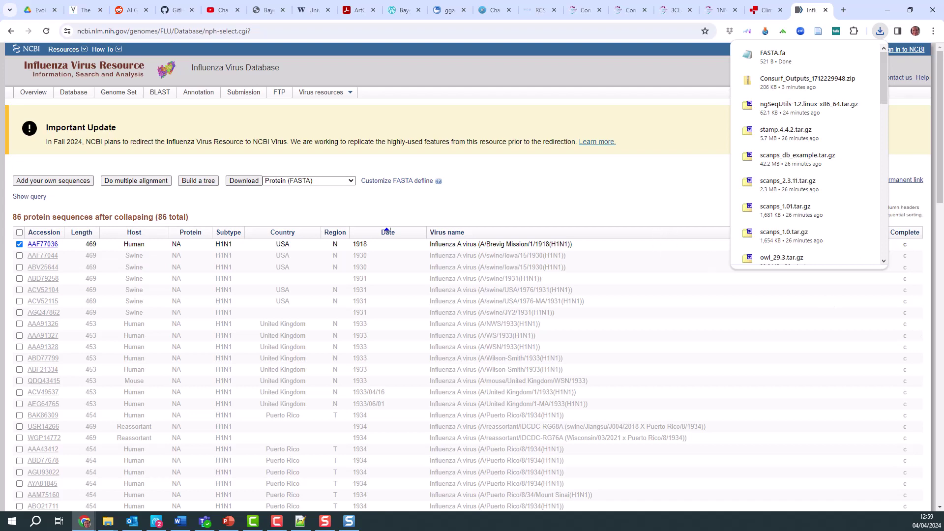
Step: Copy the AAF77036 header and sequence lines from Brevig_H1N1_NA.fa in Notepad++
key("alt+Tab")
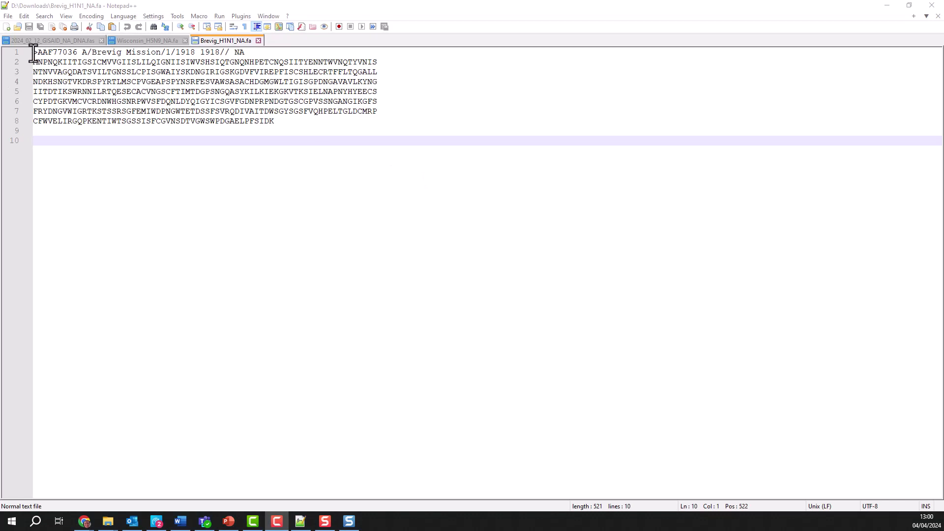
left_click_drag(32, 52, 332, 122)
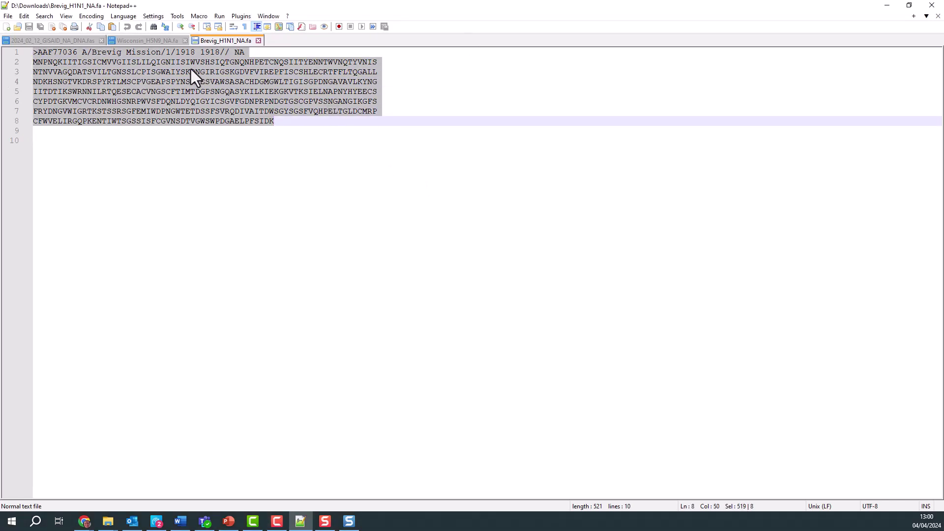
Step: Declare no known structure and paste the Brevig Mission NA sequence into the ConSurf form
left_click(887, 5)
left_click(301, 273)
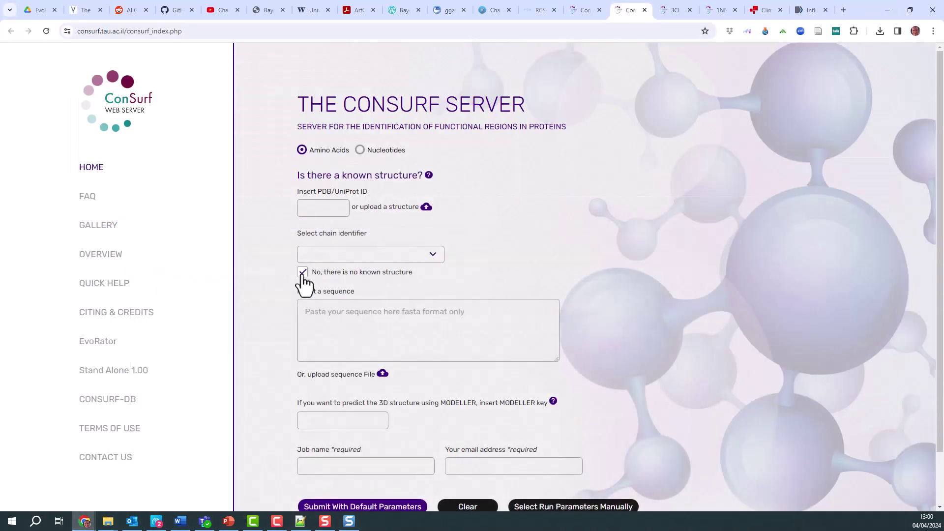
key("ctrl+v")
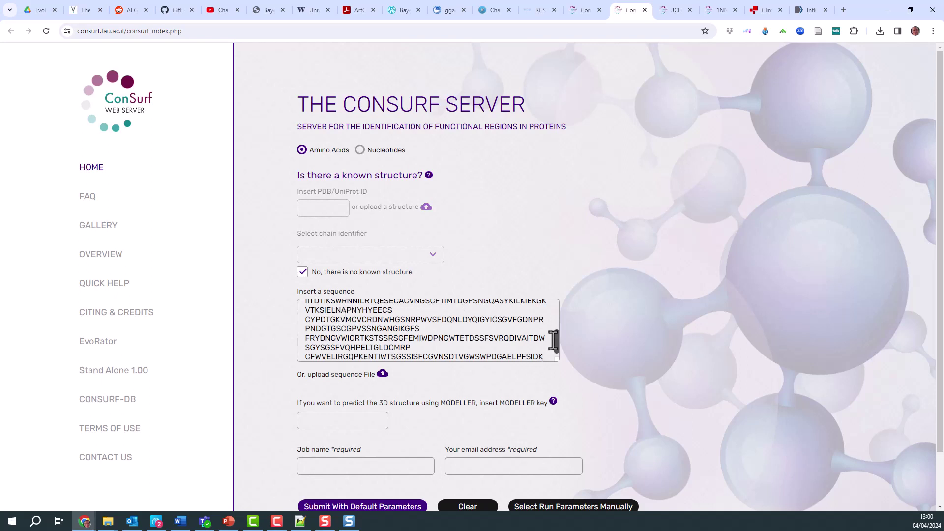
Step: Name the job NeuraminidaseN1, fill in the saved e-mail address, and submit with default parameters
left_click(323, 466)
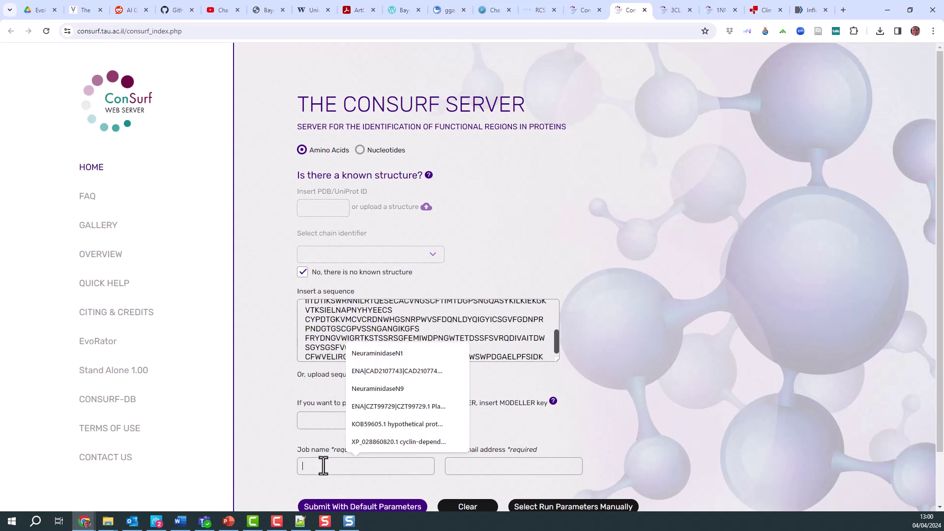
type("Ne")
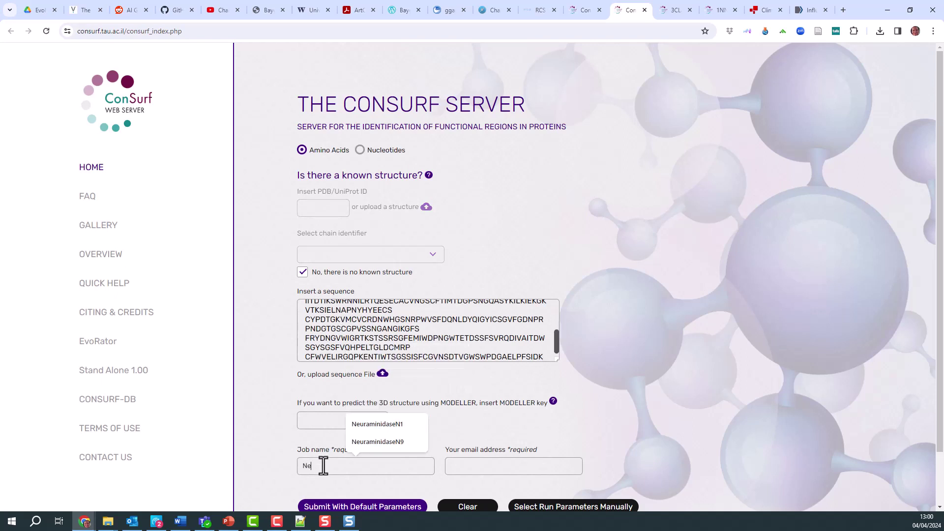
type("uraminidaseN1")
left_click(371, 422)
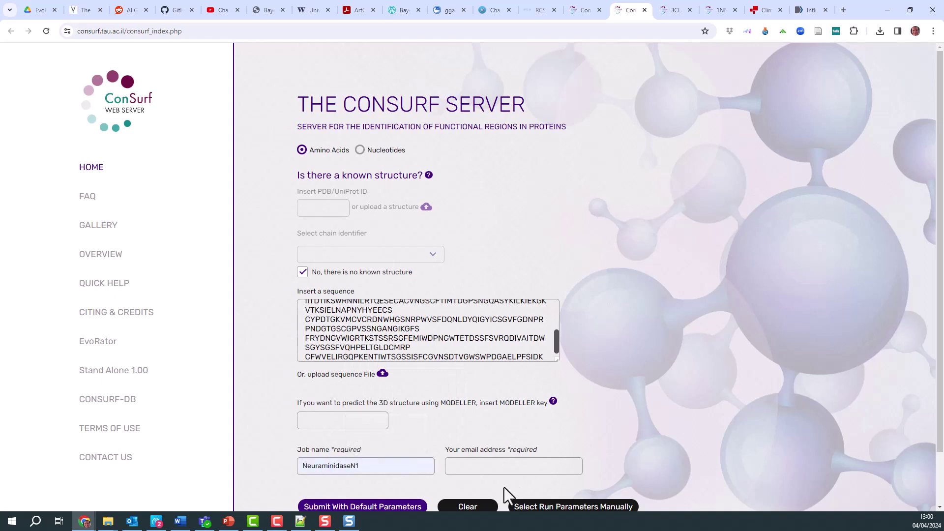
left_click(479, 467)
left_click(537, 401)
scroll(443, 438, "down", 1)
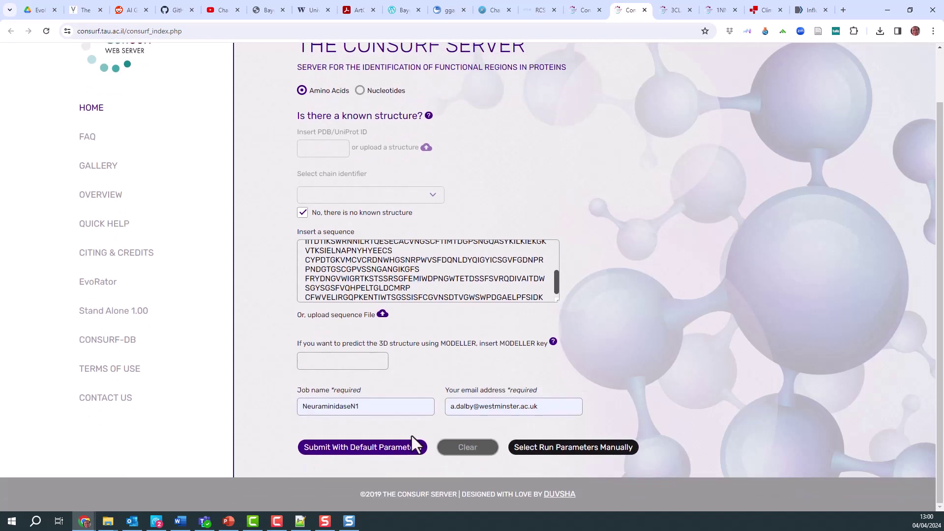
left_click(416, 448)
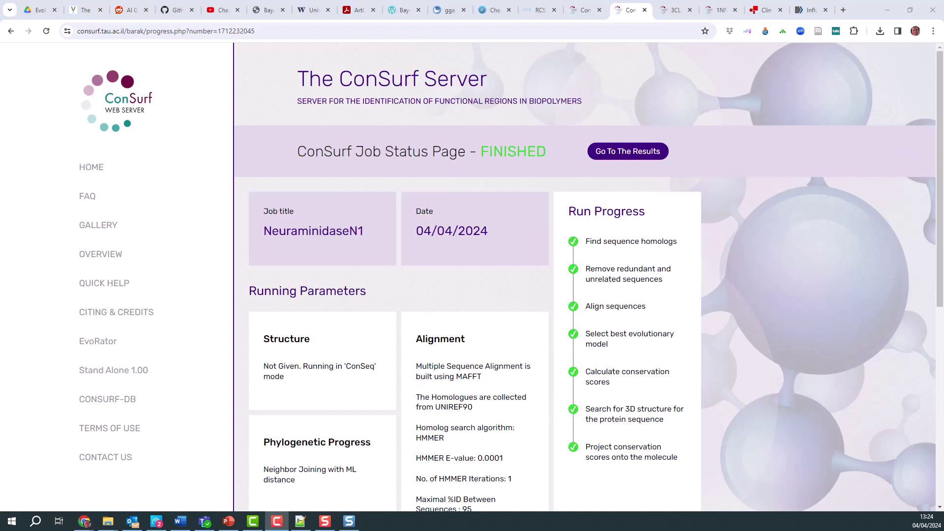
Step: Open the NeuraminidaseN1 results and view the Brevig Mission sequence coloured by conservation
left_click(628, 152)
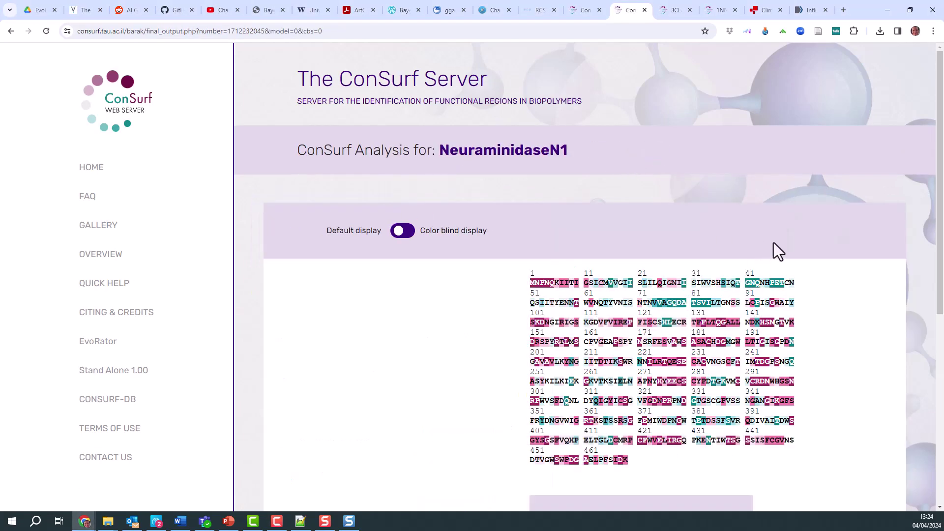
scroll(801, 252, "down", 1)
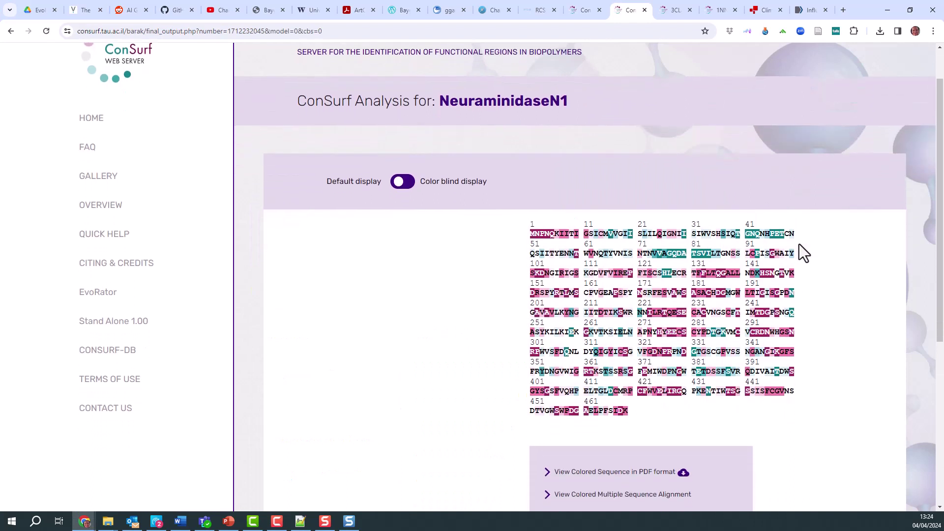
scroll(799, 244, "down", 2)
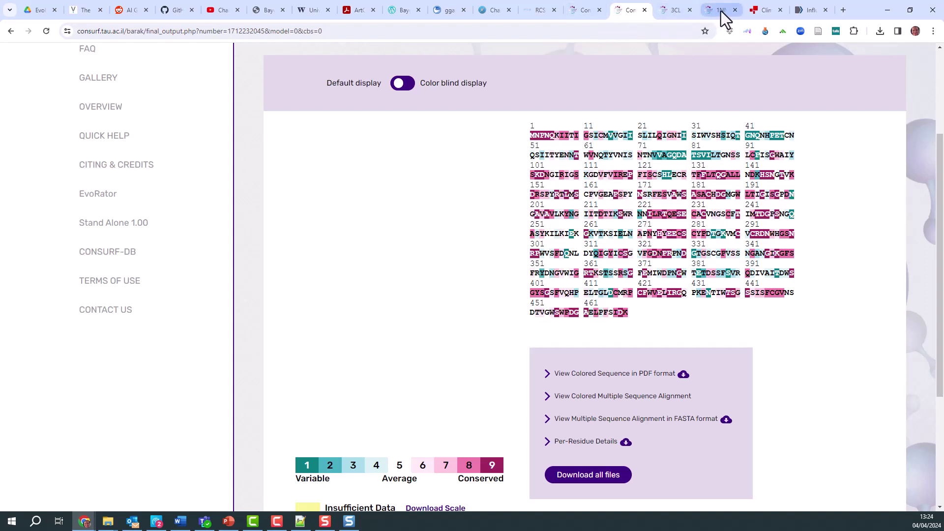
left_click(585, 14)
scroll(724, 358, "down", 1)
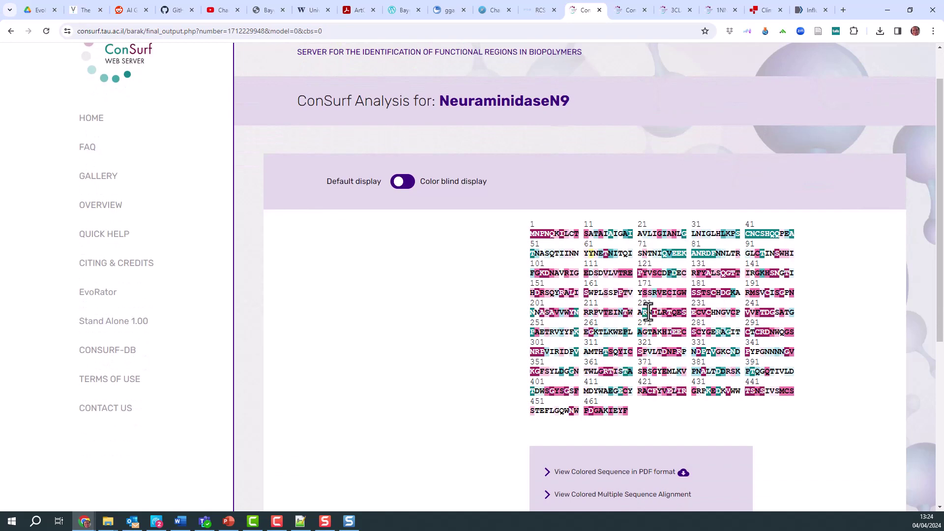
left_click(640, 14)
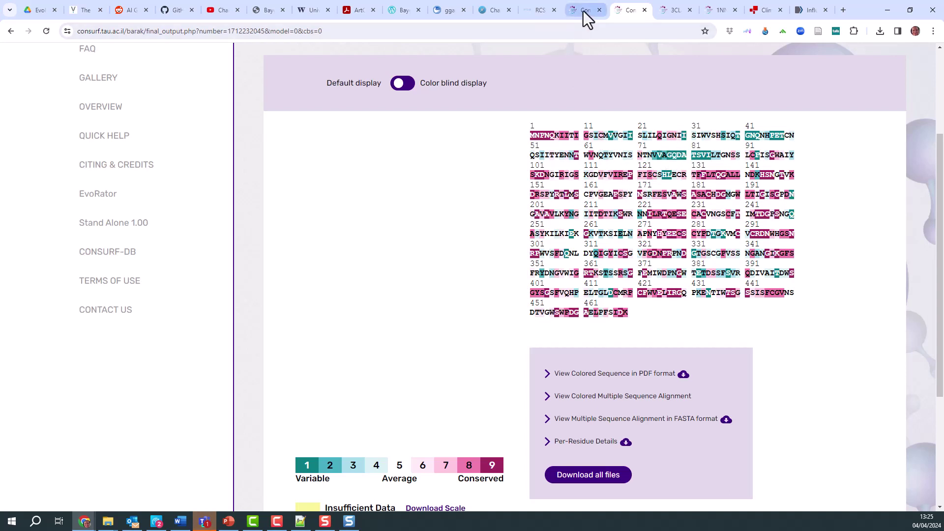
mouse_move(583, 11)
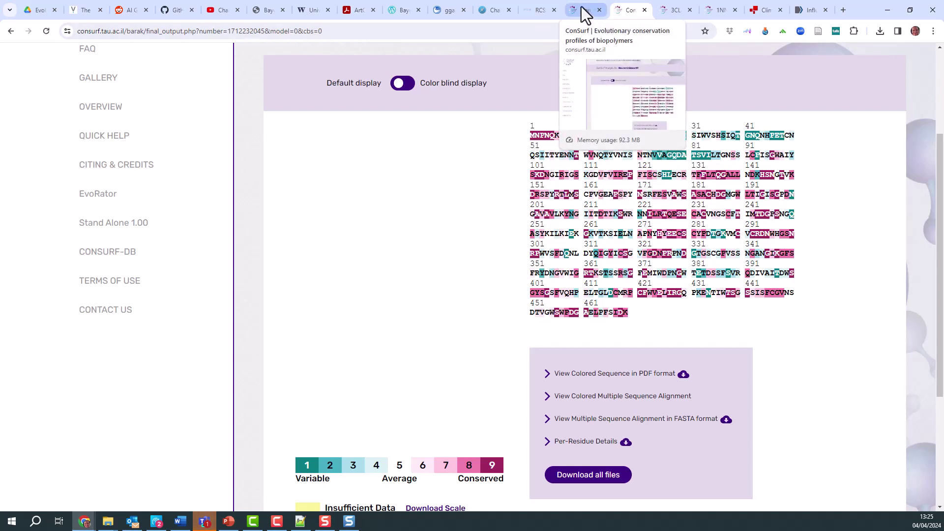
left_click(583, 11)
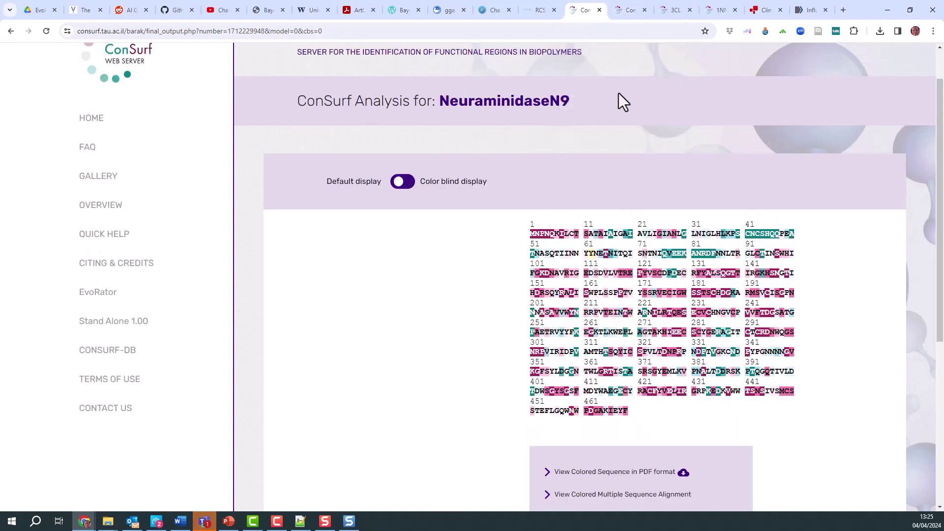
left_click(623, 12)
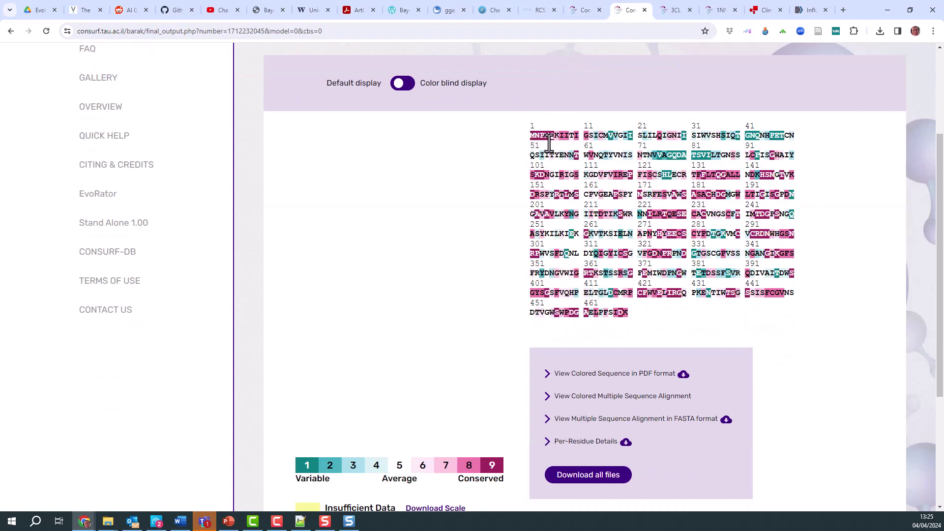
left_click(588, 11)
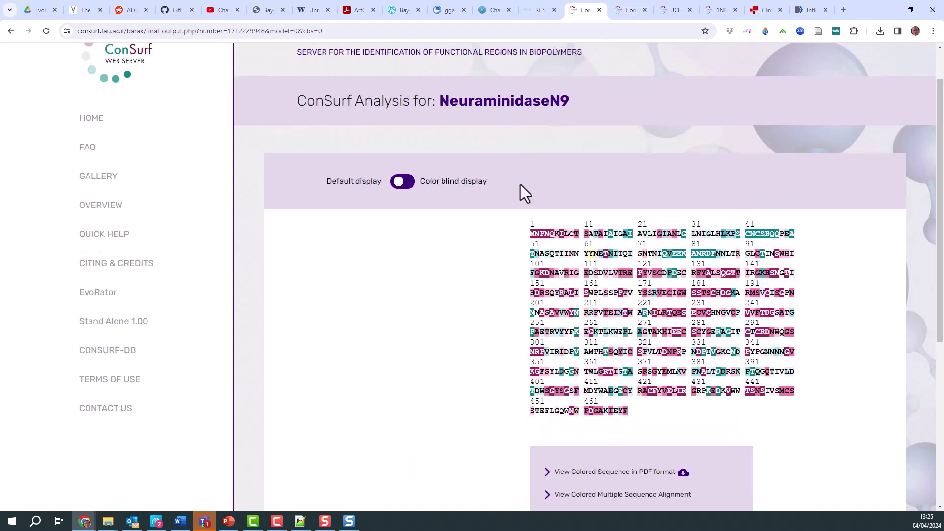
left_click(621, 14)
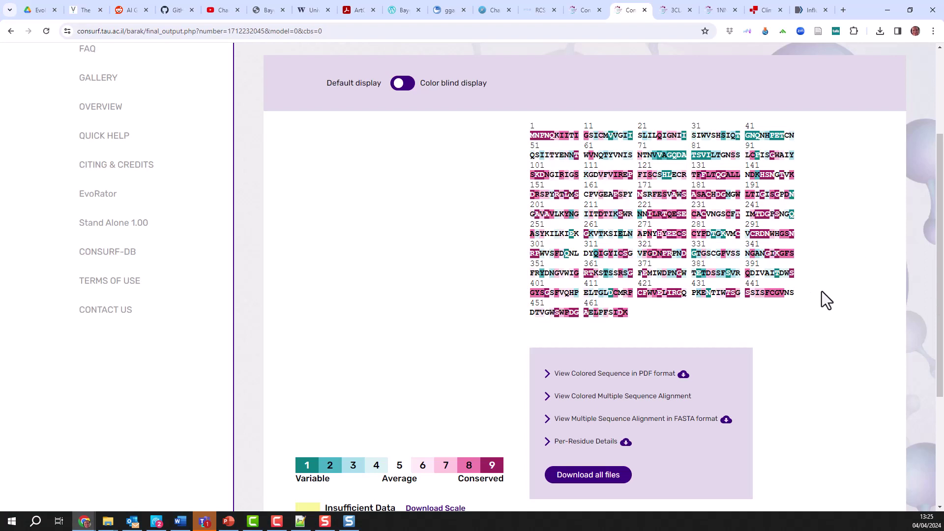
scroll(821, 291, "down", 1)
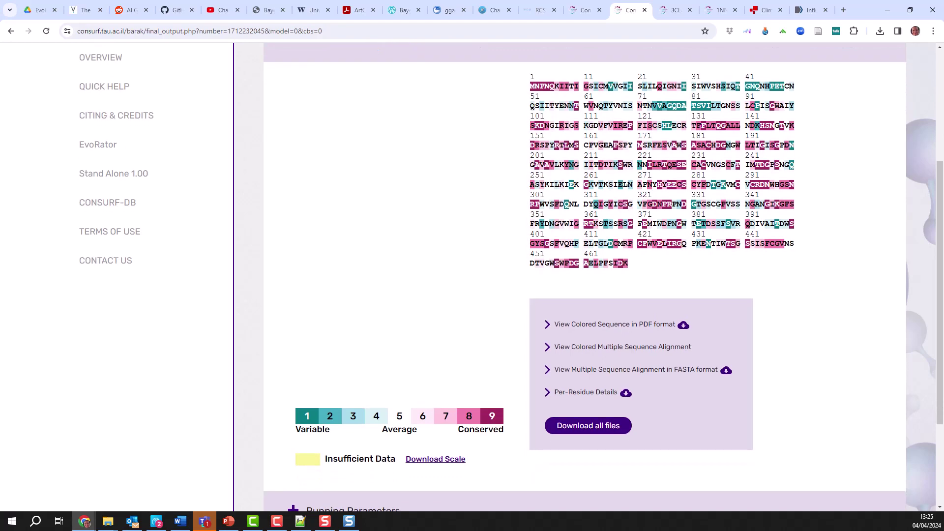